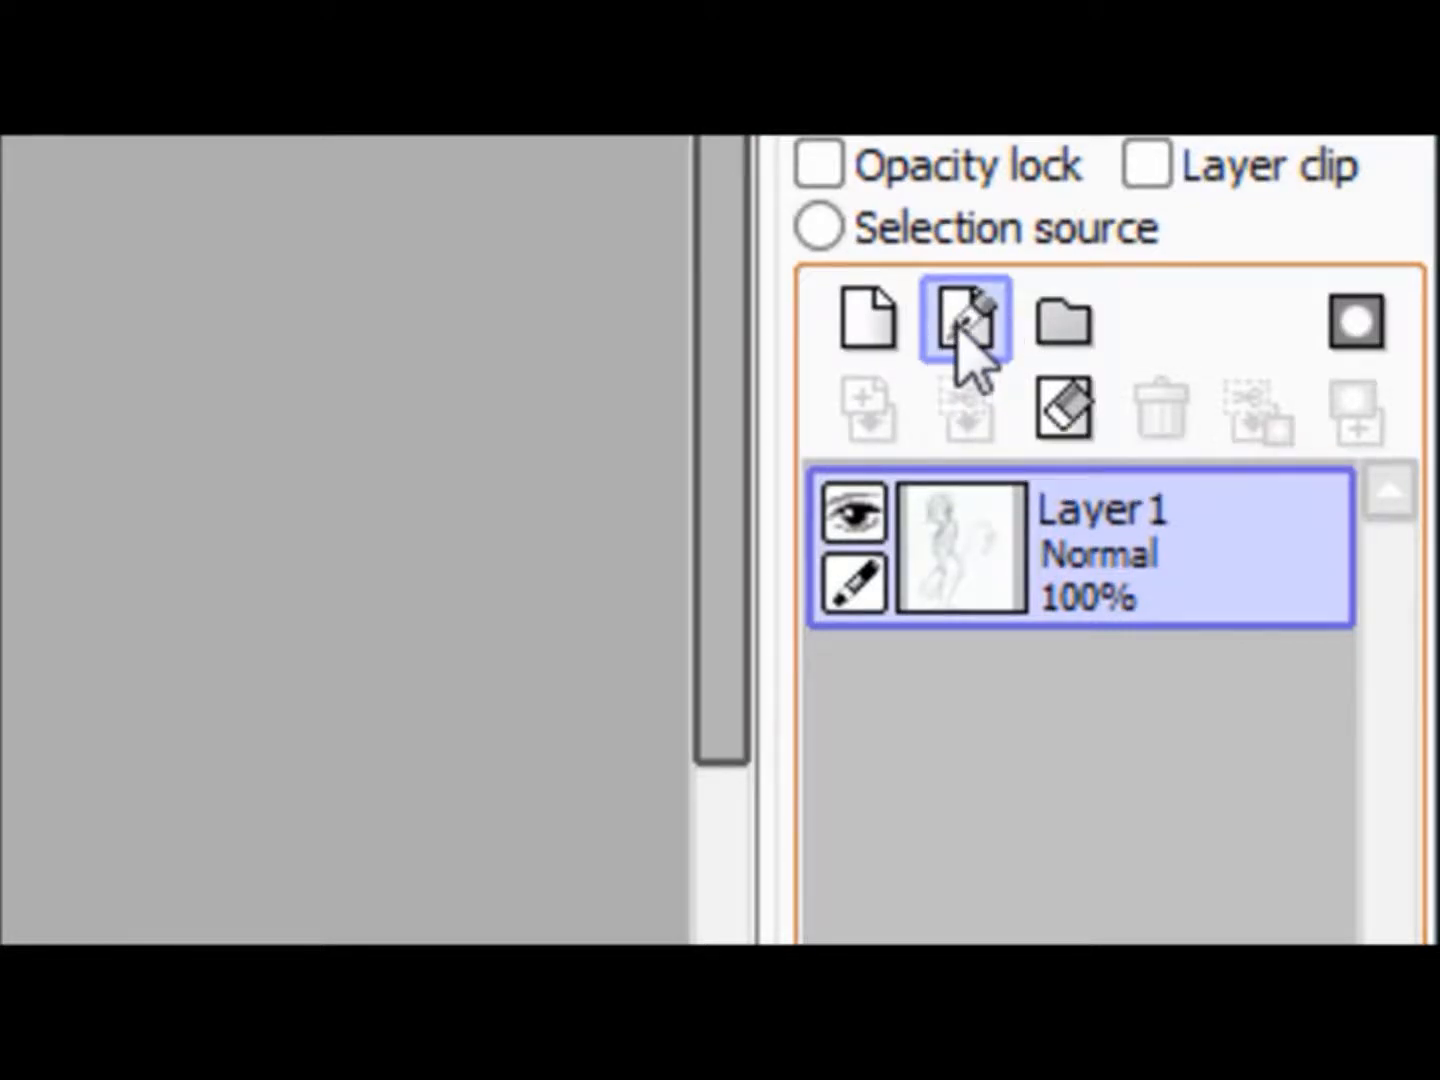
- Add a linework layer and trace the tail's outer edge from the lower back around to the tuft with the Curve tool
left_click(960, 325)
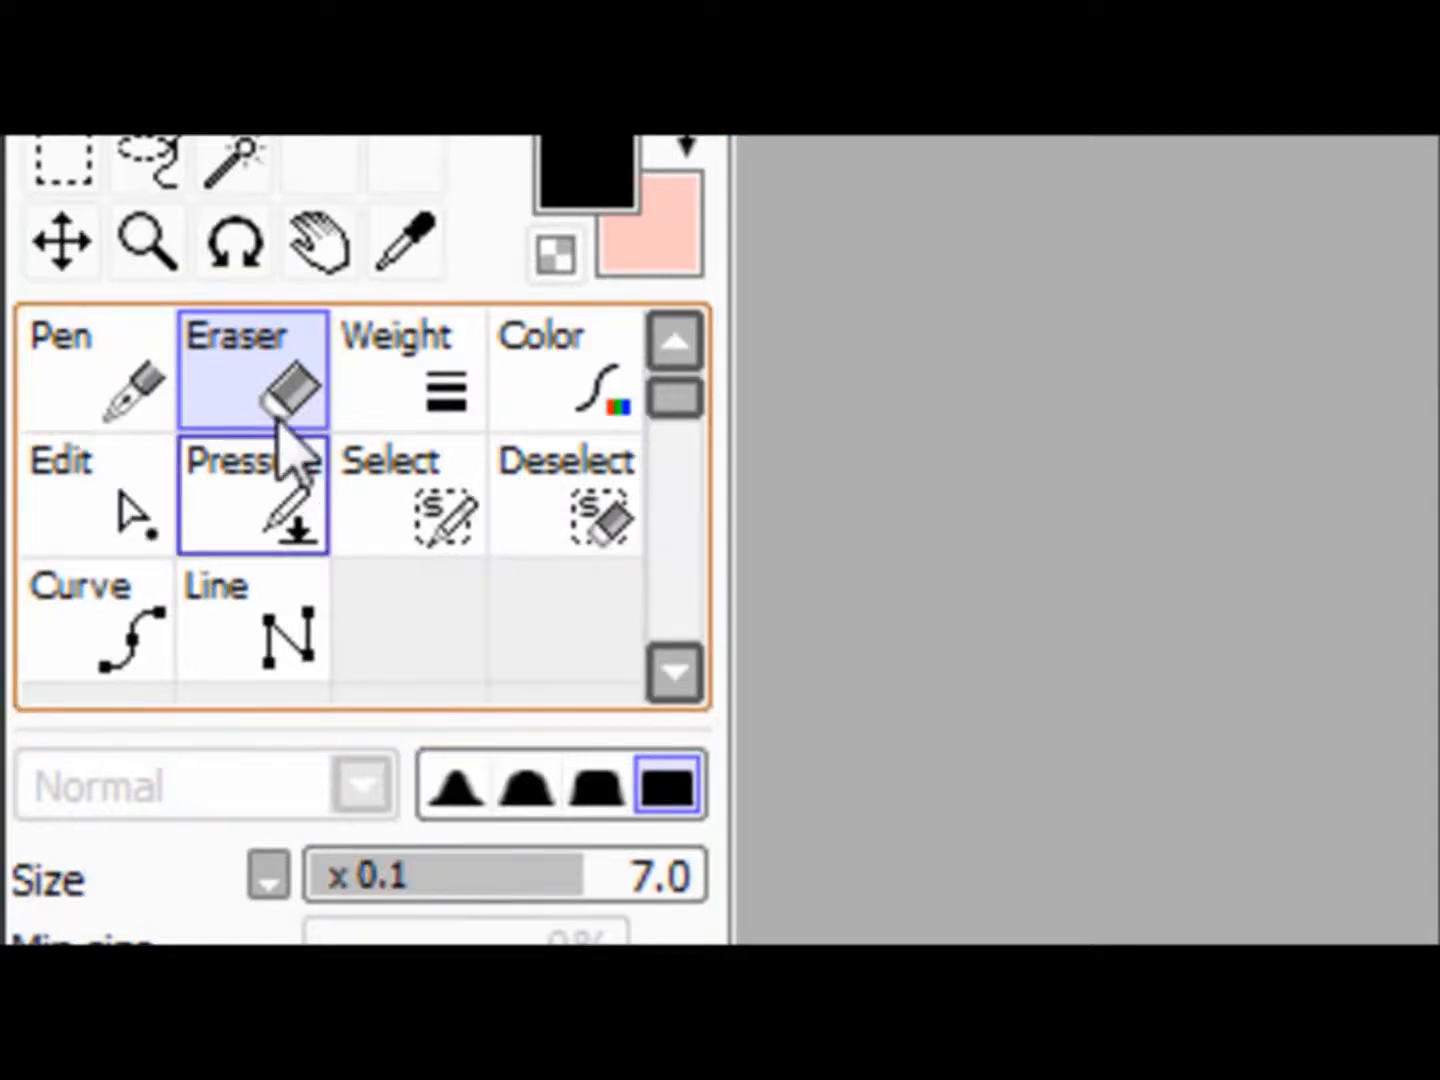
left_click(95, 655)
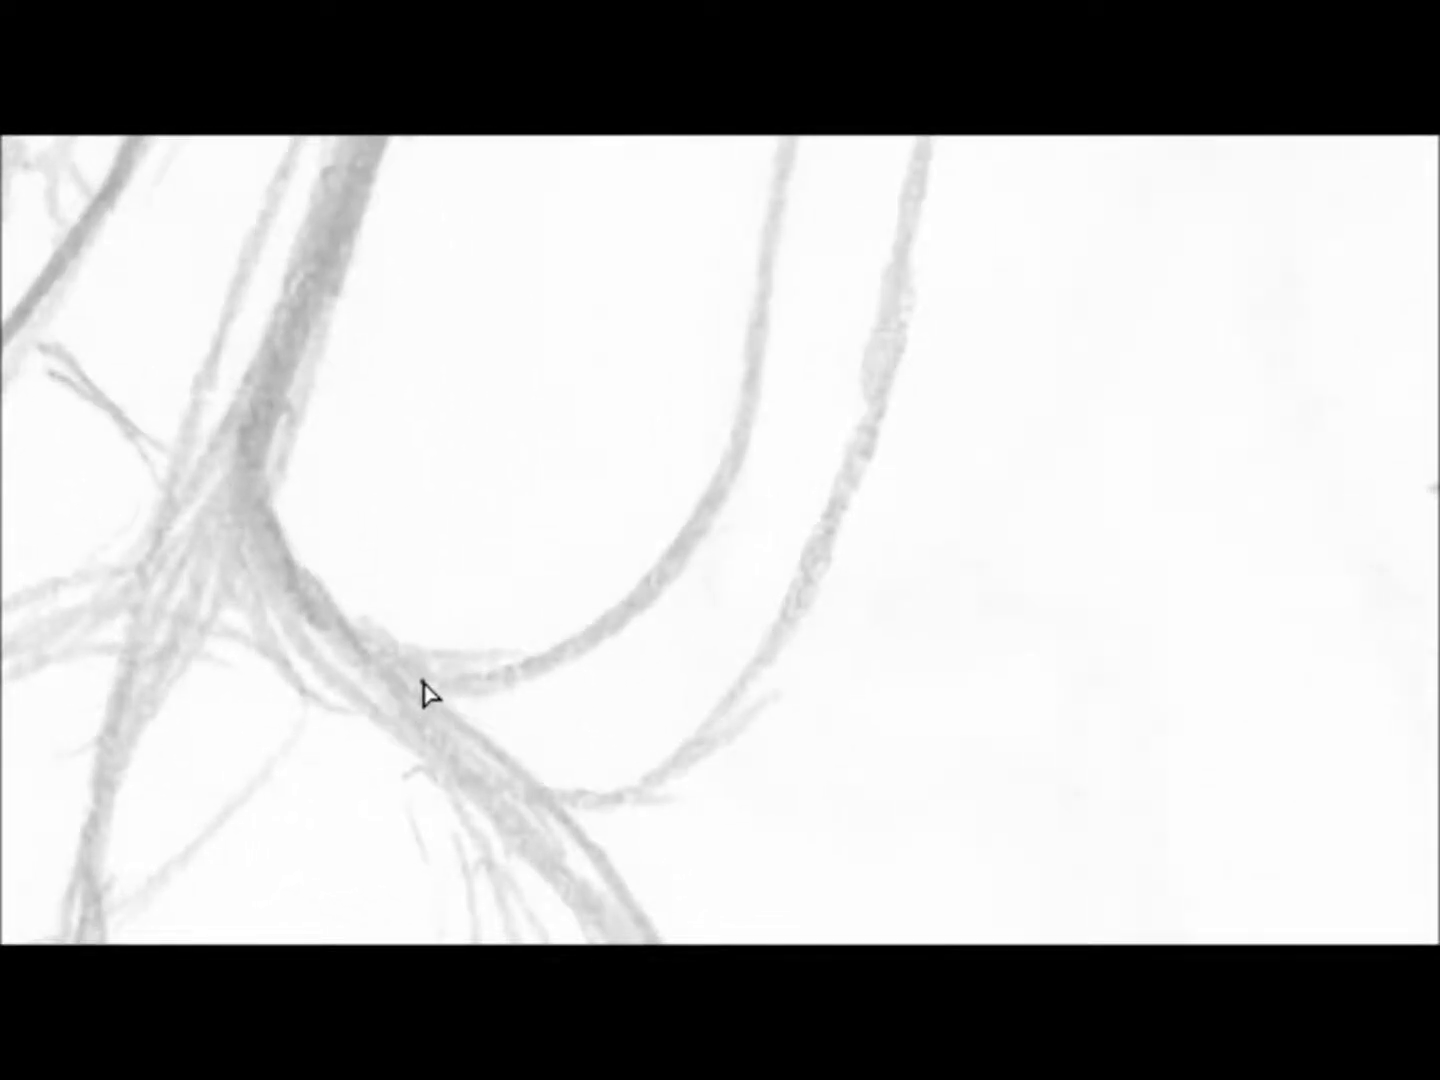
mouse_move(423, 683)
left_mouse_down()
mouse_move(505, 697)
mouse_move(884, 591)
mouse_move(739, 135)
mouse_move(1038, 752)
mouse_move(953, 578)
left_mouse_up()
mouse_move(995, 823)
left_mouse_down()
mouse_move(884, 646)
mouse_move(861, 636)
mouse_move(469, 656)
mouse_move(437, 687)
mouse_move(669, 228)
mouse_move(721, 193)
mouse_move(614, 135)
mouse_move(755, 785)
mouse_move(760, 678)
mouse_move(694, 594)
mouse_move(532, 698)
mouse_move(479, 682)
mouse_move(607, 659)
mouse_move(636, 604)
mouse_move(640, 624)
mouse_move(548, 550)
left_mouse_up()
left_click_drag(557, 443, 640, 622)
left_click(628, 610)
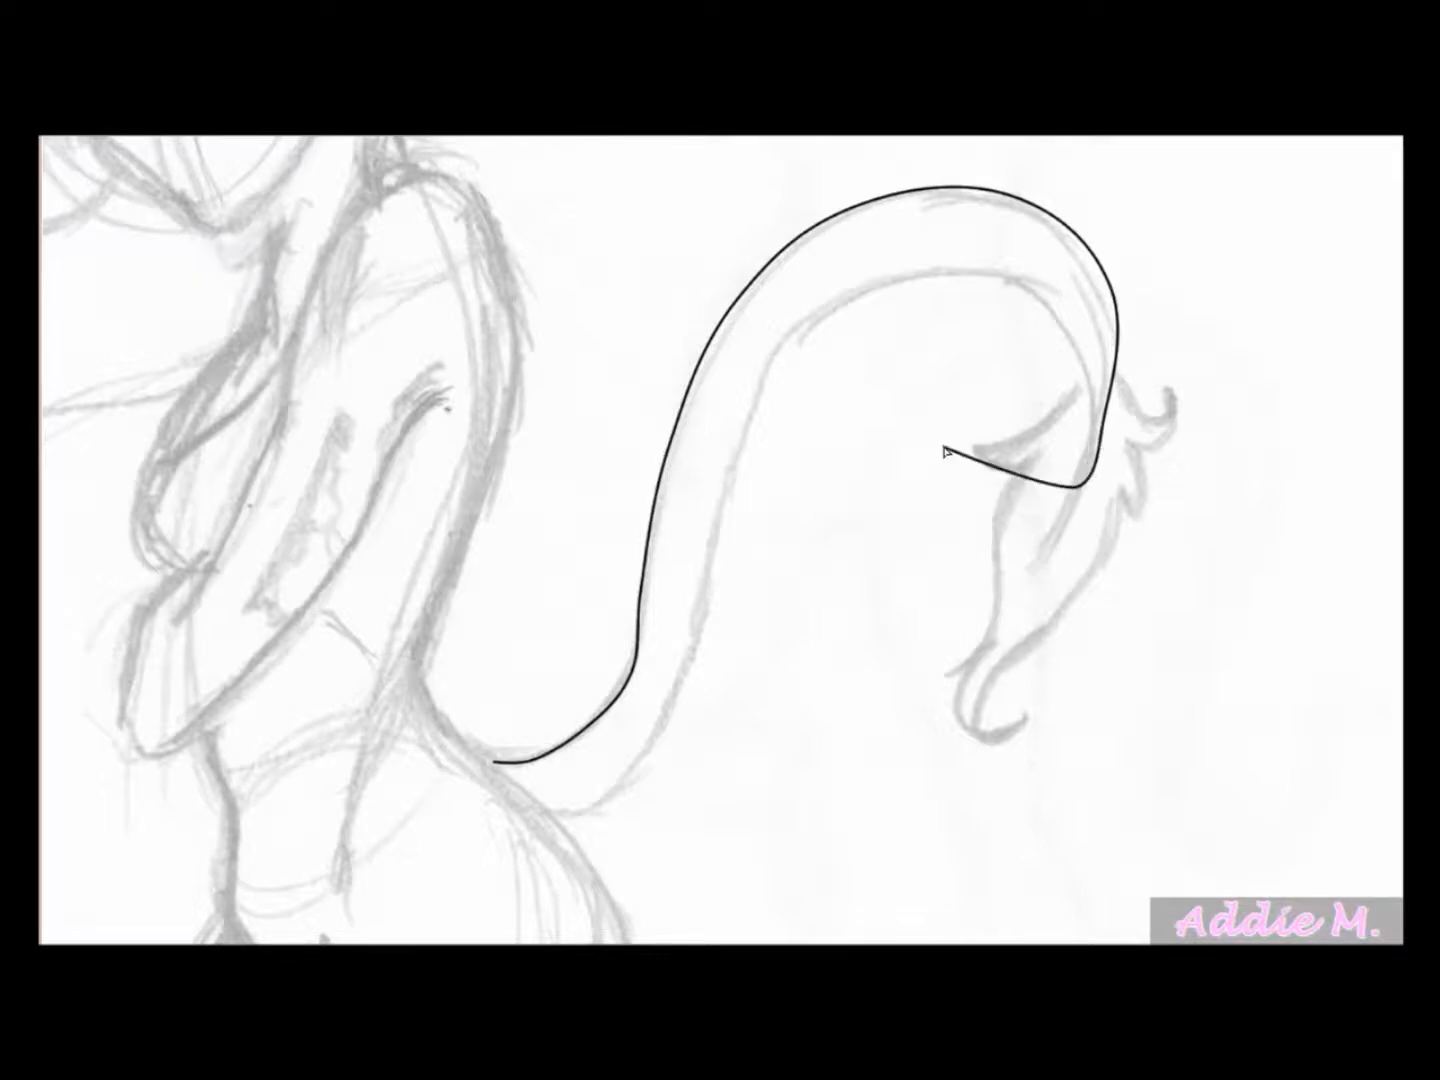
left_click(1073, 640)
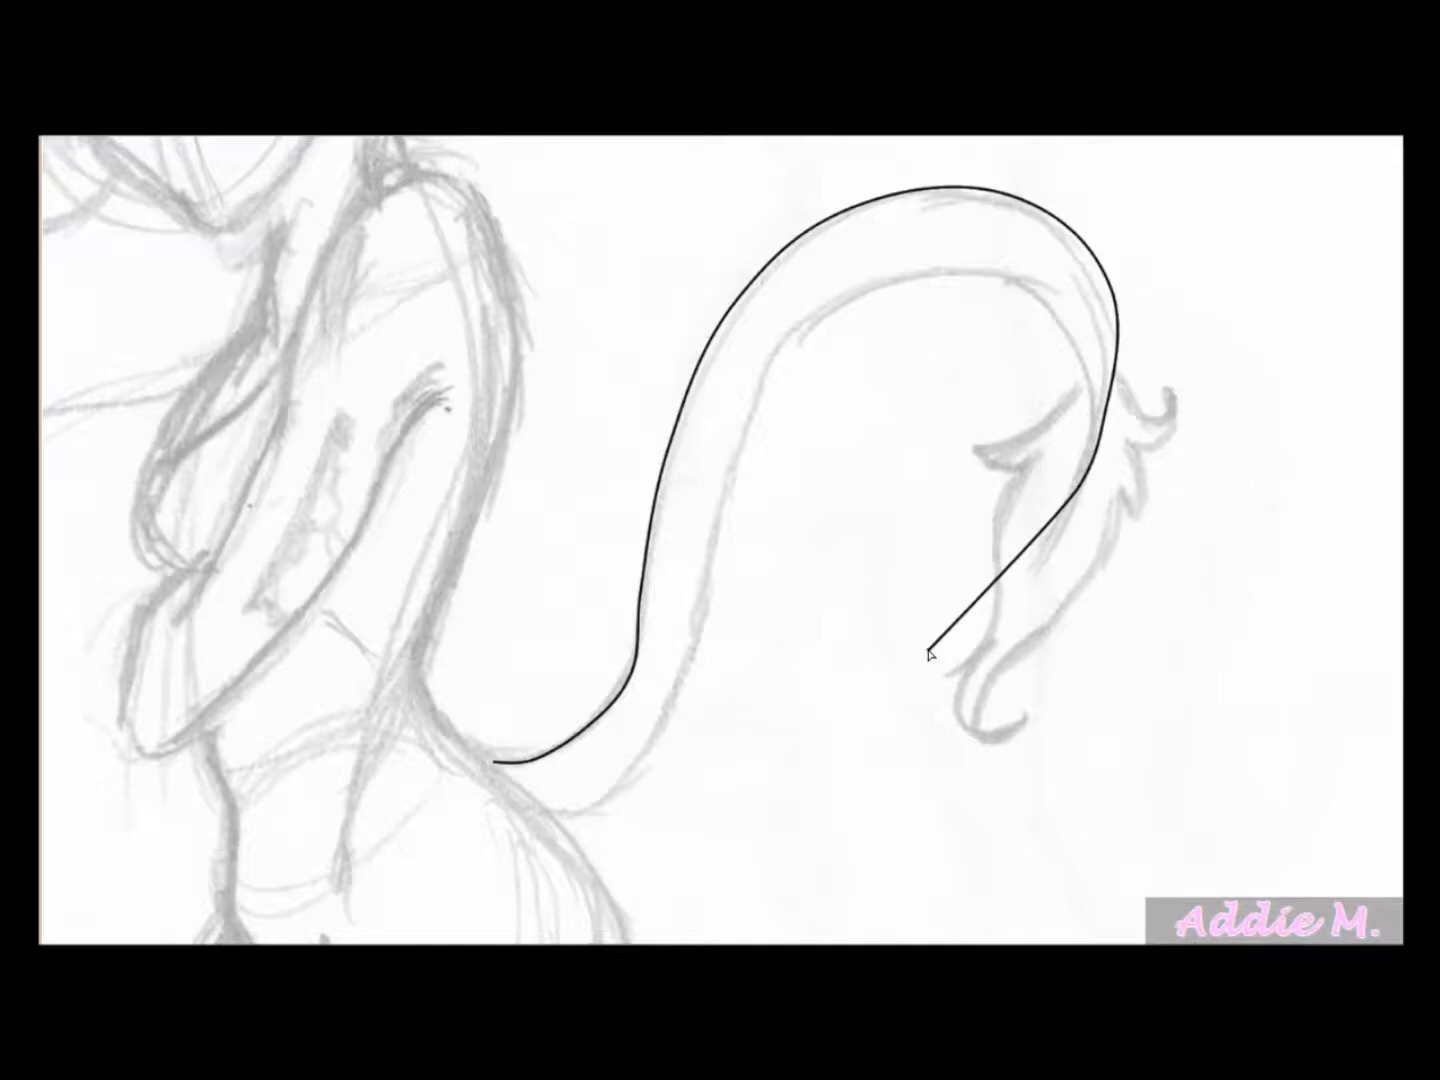
key("Return")
- Reposition the anchor points along the tail curve so that it follows the sketched outer edge smoothly
key("ctrl")
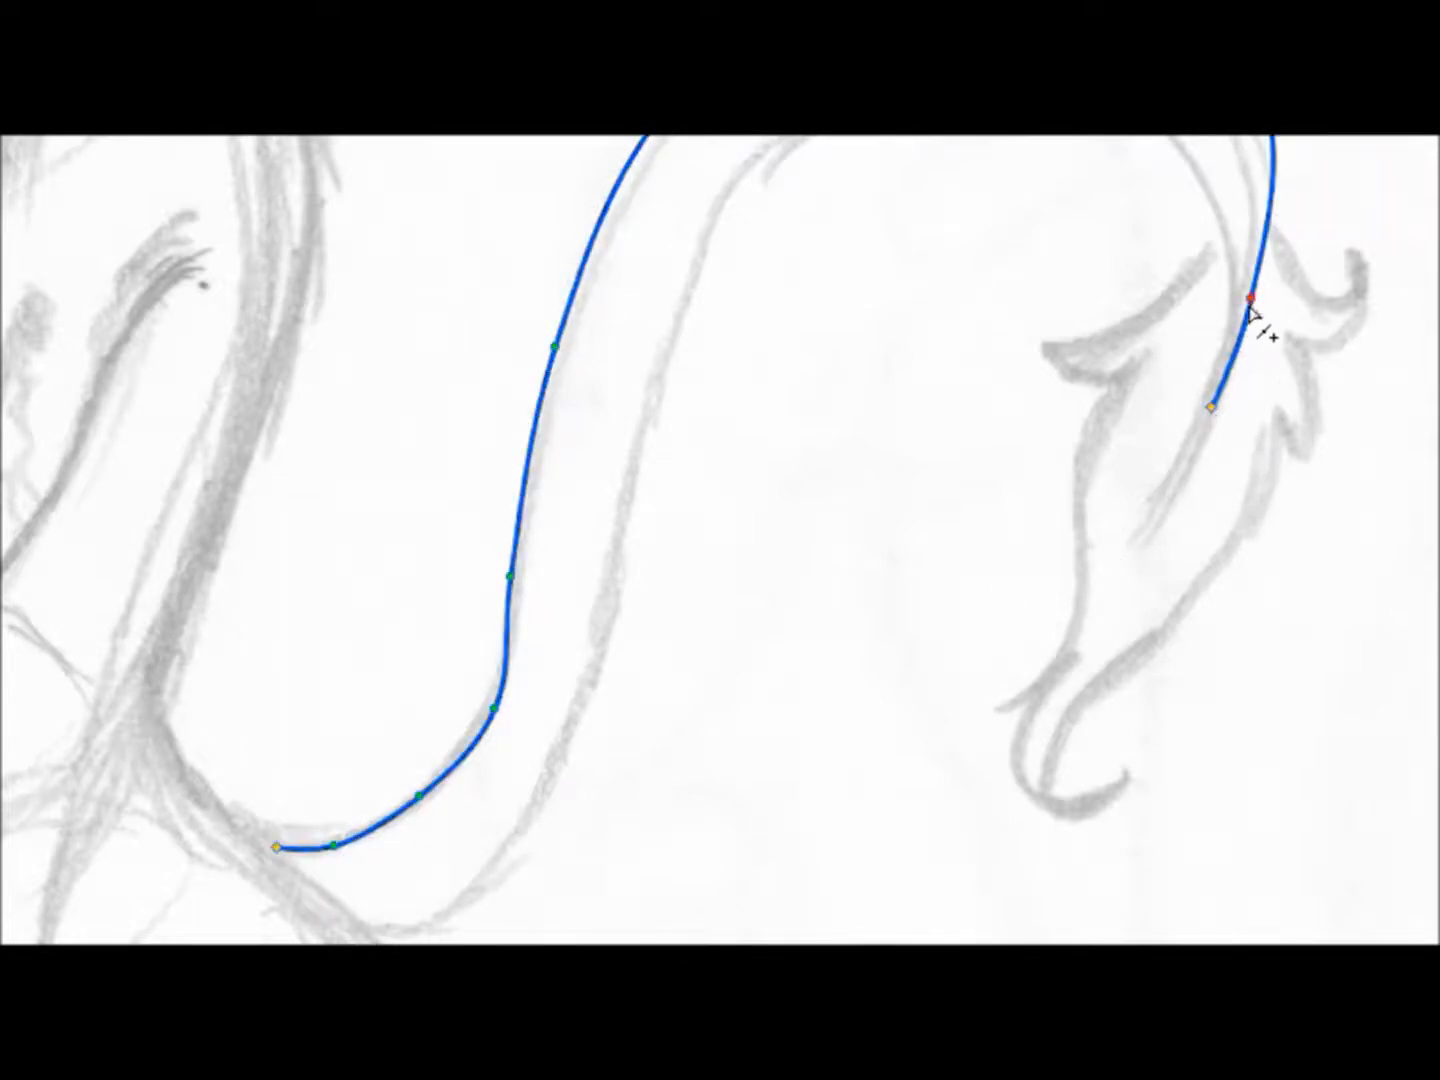
left_click_drag(1250, 308, 1270, 317)
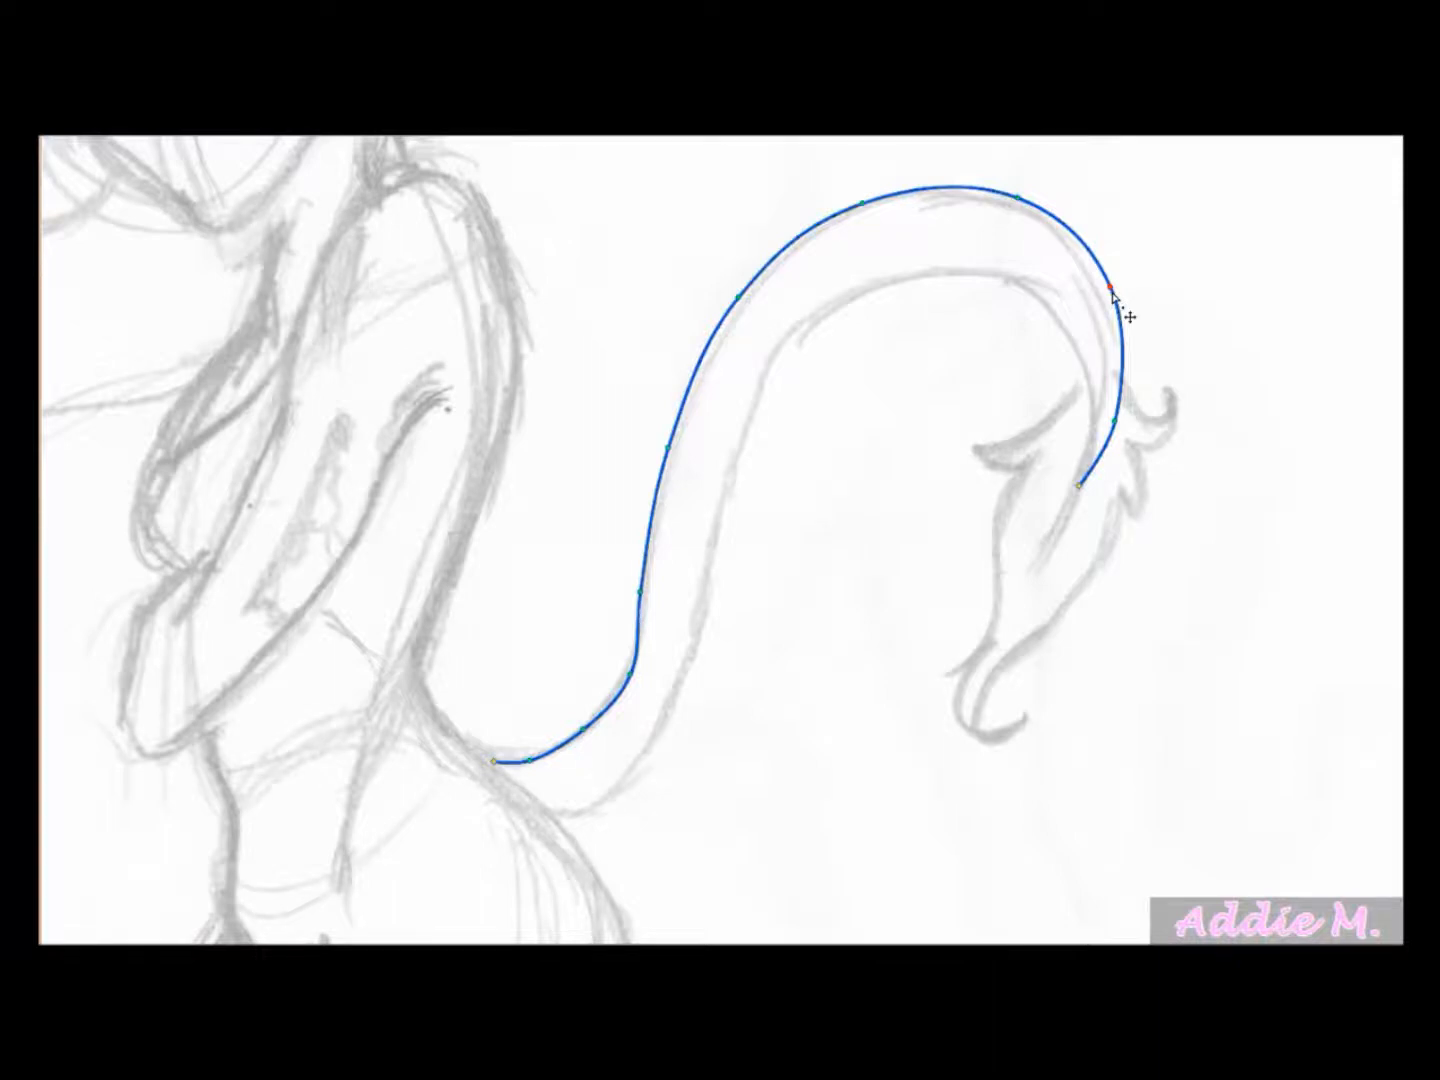
mouse_move(1125, 312)
left_mouse_down()
mouse_move(1202, 247)
mouse_move(1094, 300)
mouse_move(1087, 345)
mouse_move(1116, 306)
mouse_move(1125, 328)
left_mouse_up()
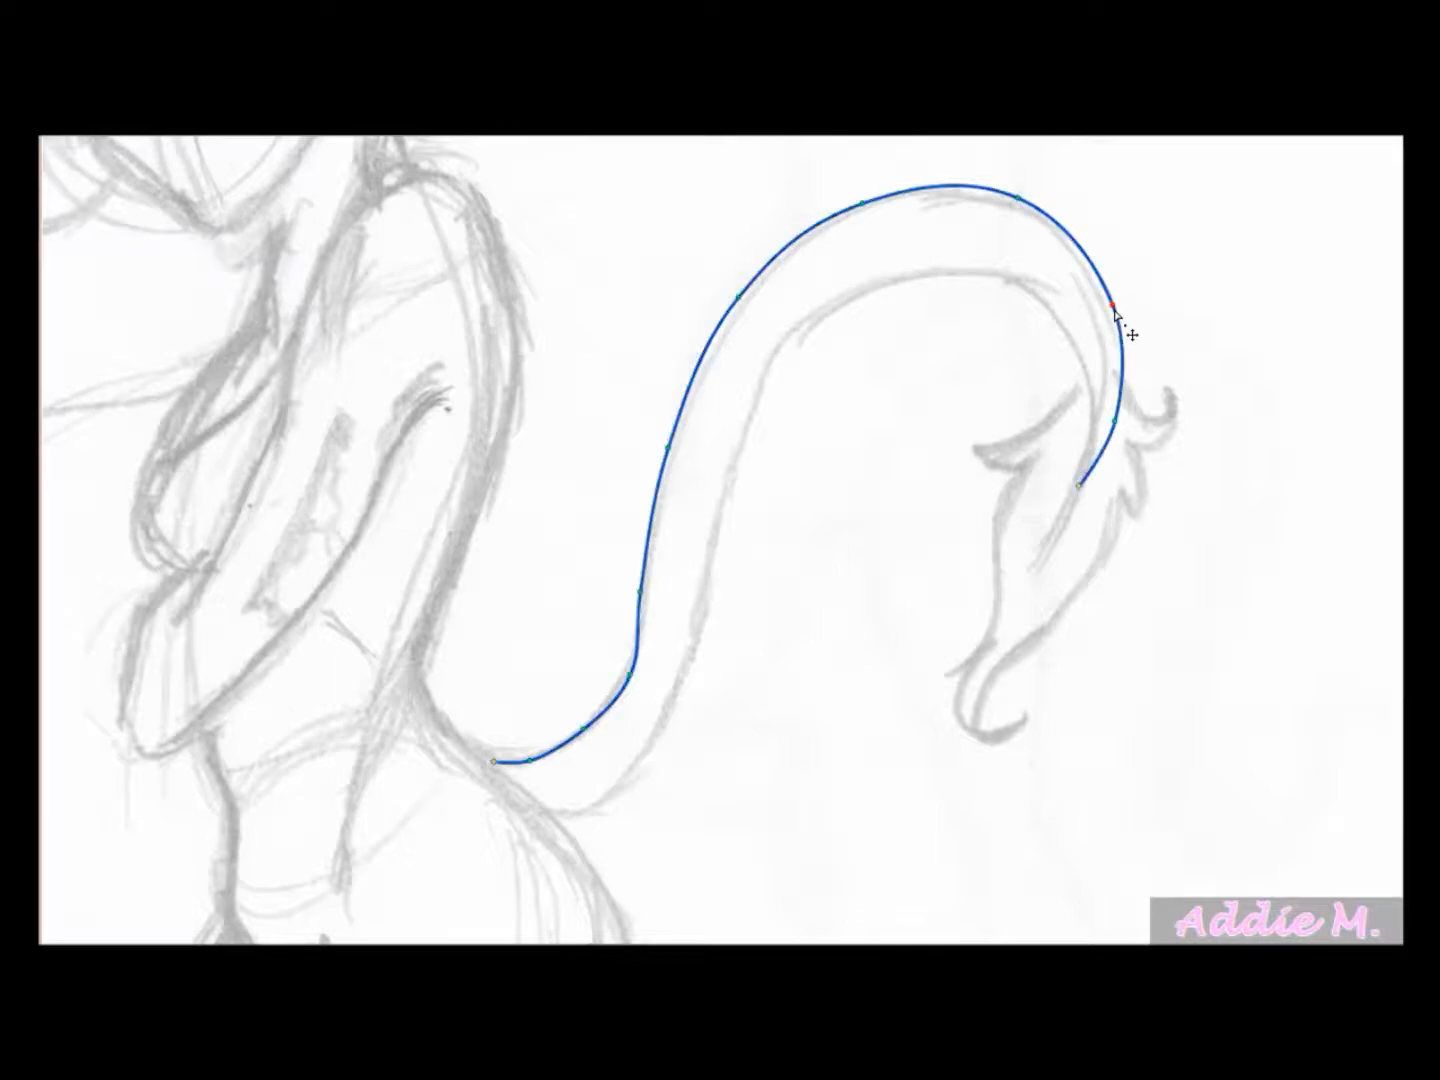
left_click_drag(862, 204, 856, 206)
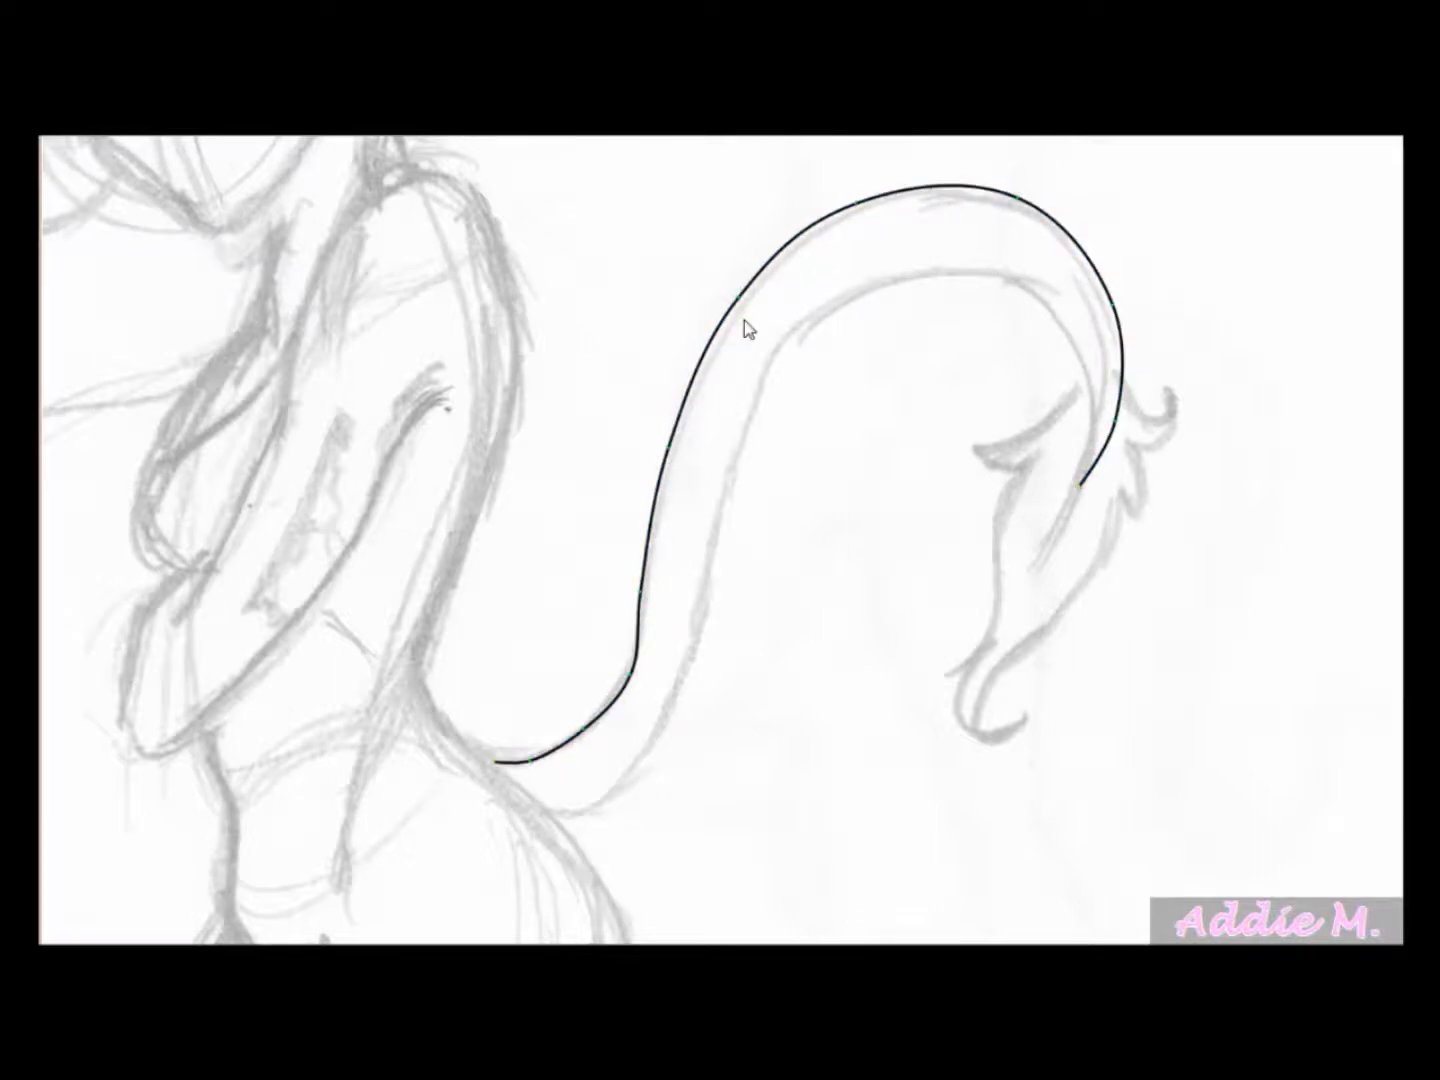
left_click_drag(733, 303, 737, 311)
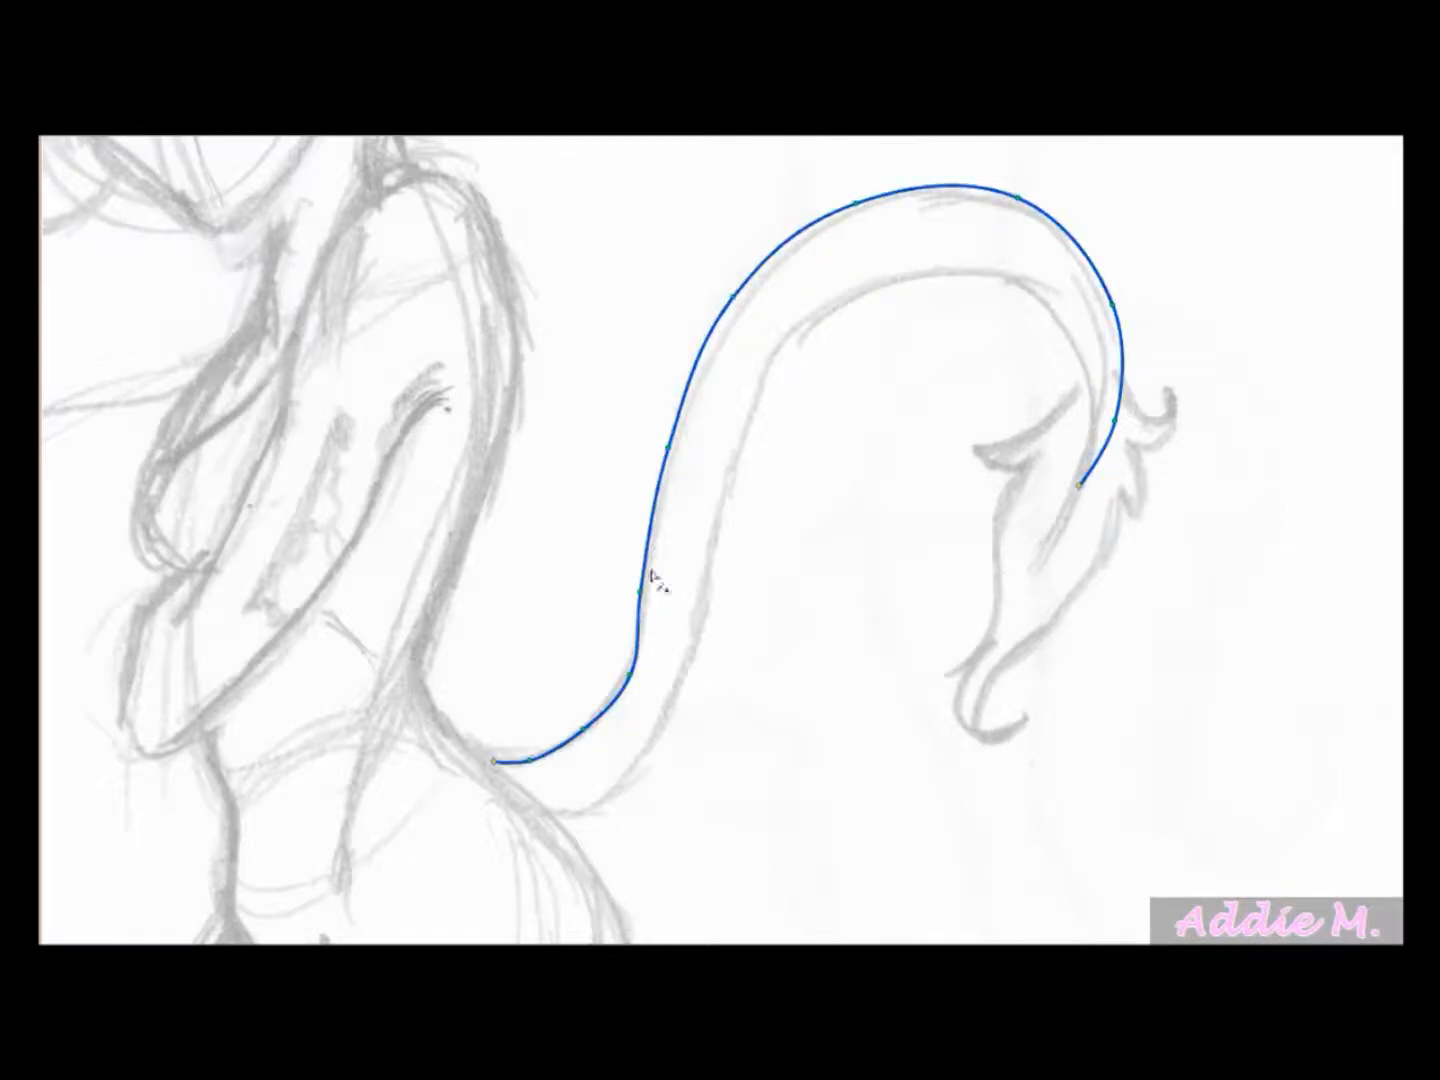
left_click_drag(644, 598, 655, 600)
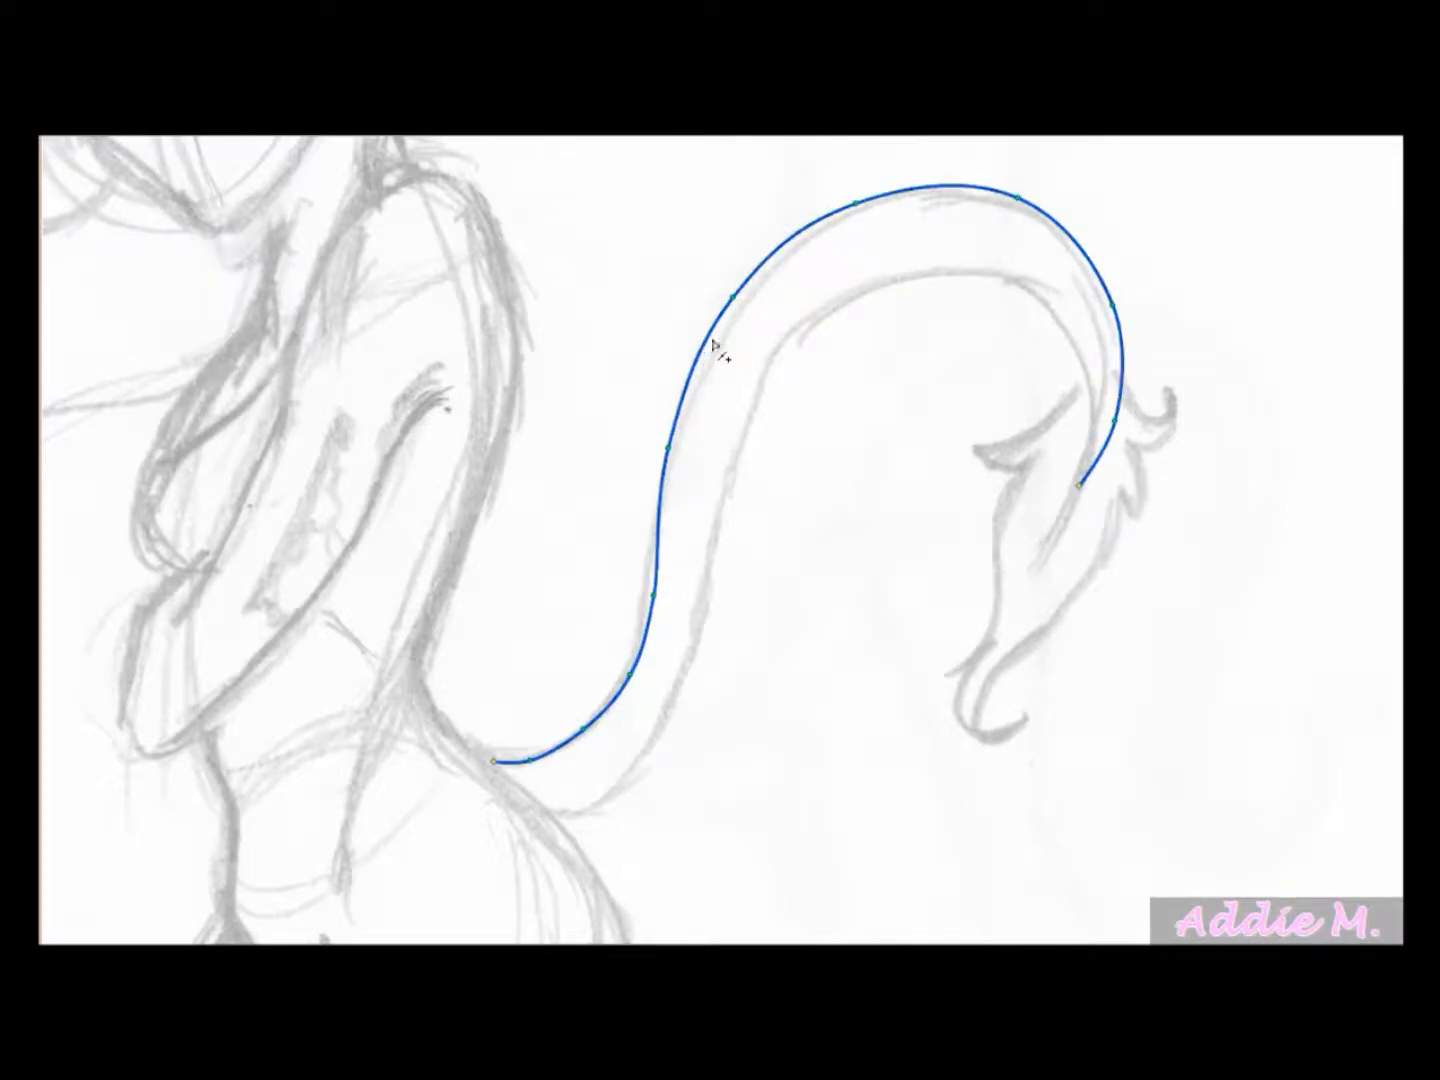
left_click(1018, 198)
mouse_move(1018, 199)
left_mouse_down()
mouse_move(987, 197)
mouse_move(1016, 212)
left_mouse_up()
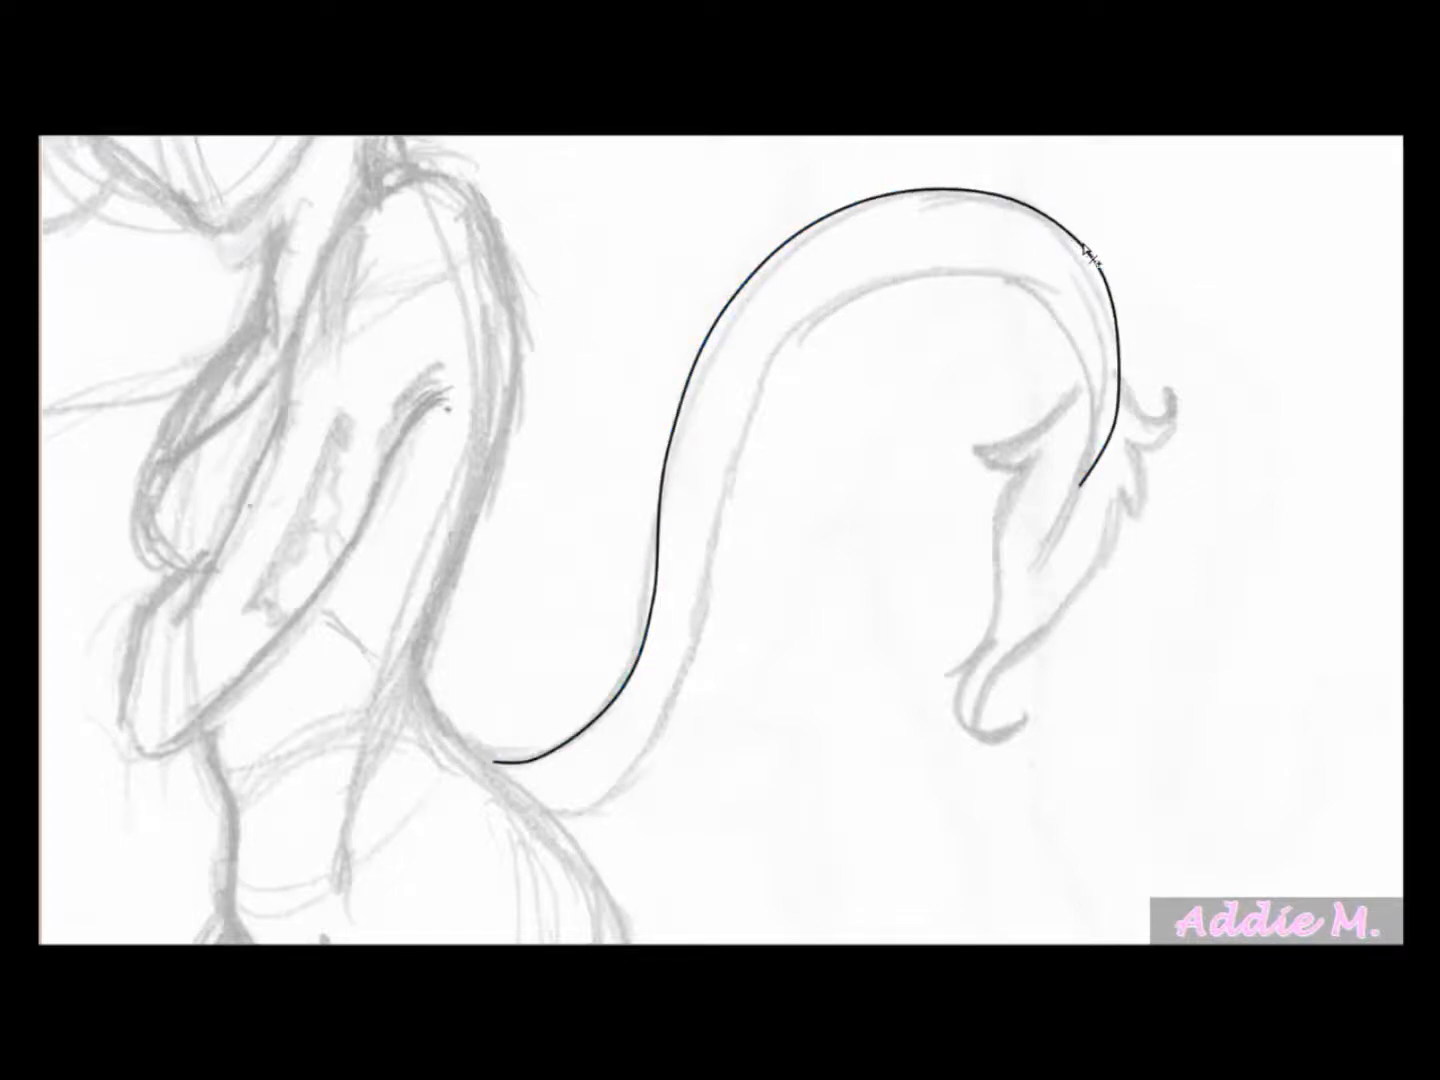
left_click_drag(1115, 311, 1128, 323)
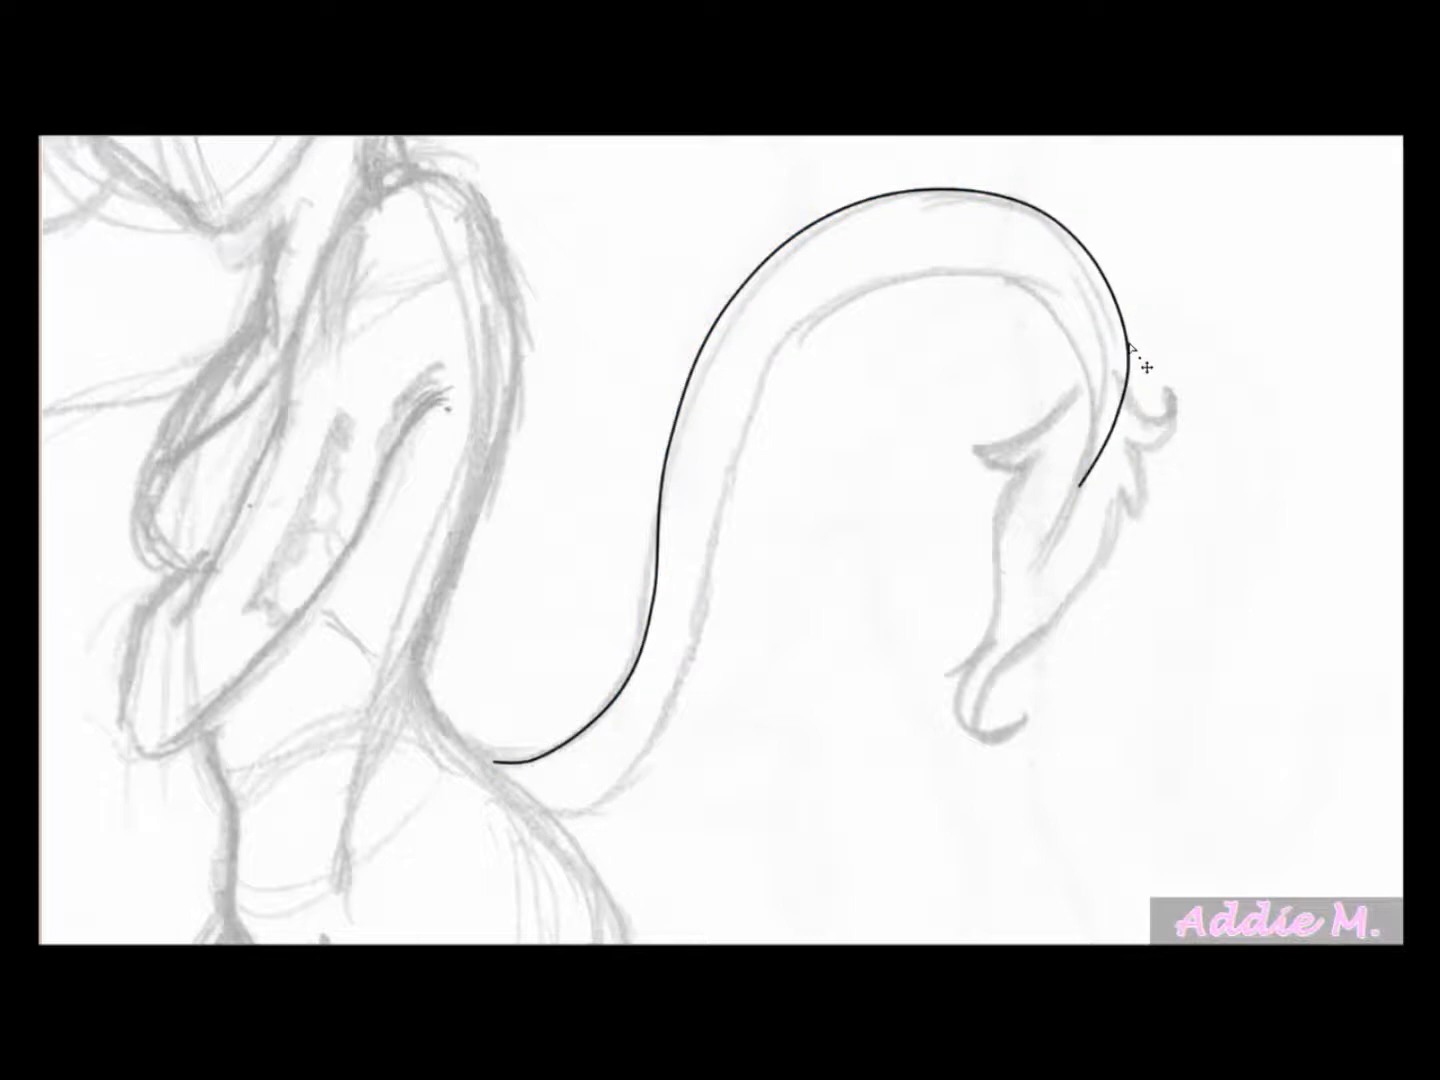
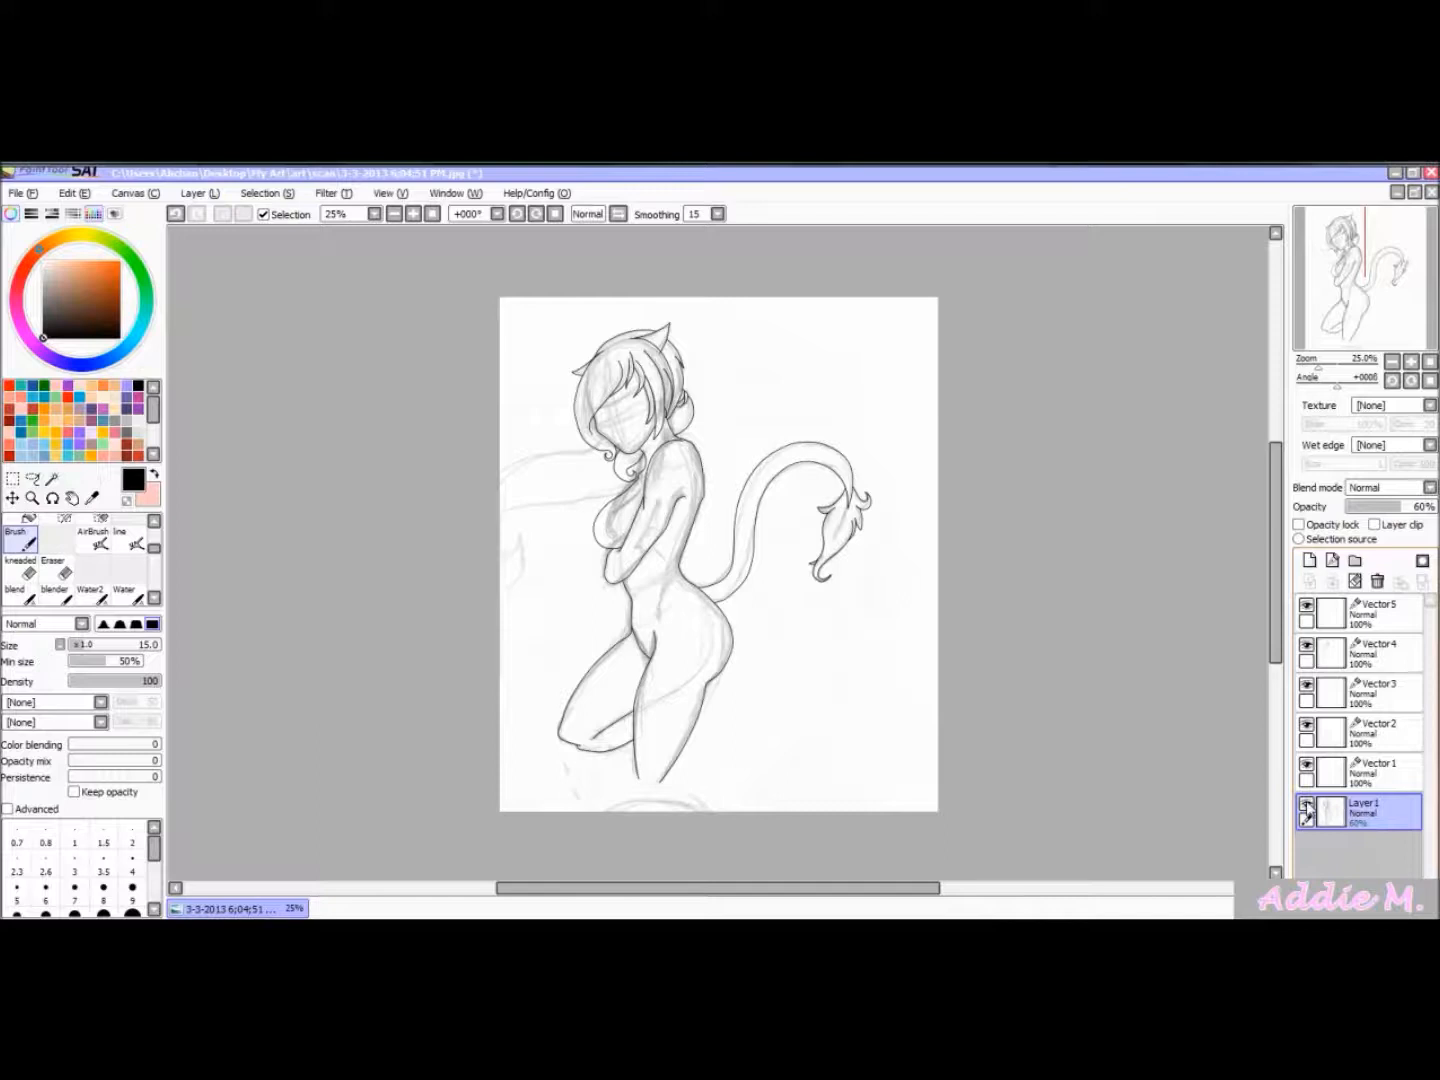
- Hide the sketch on Layer1 and the linework layers Vector5 and Vector1, keeping Vector4 visible
left_click(1306, 805)
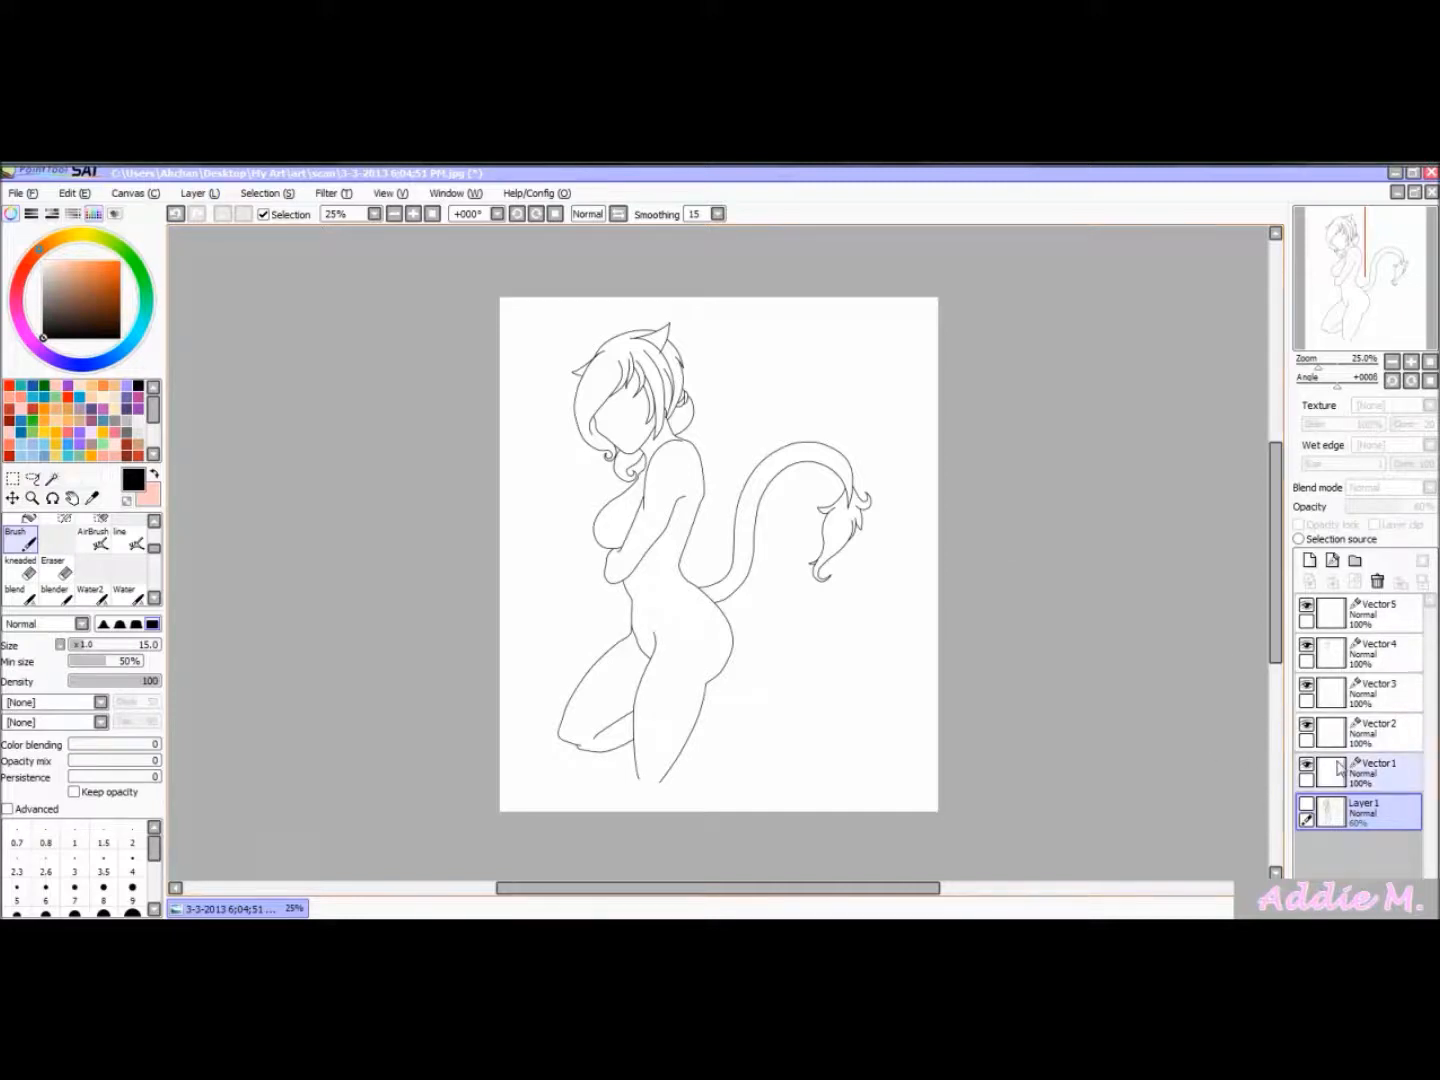
left_click(1307, 645)
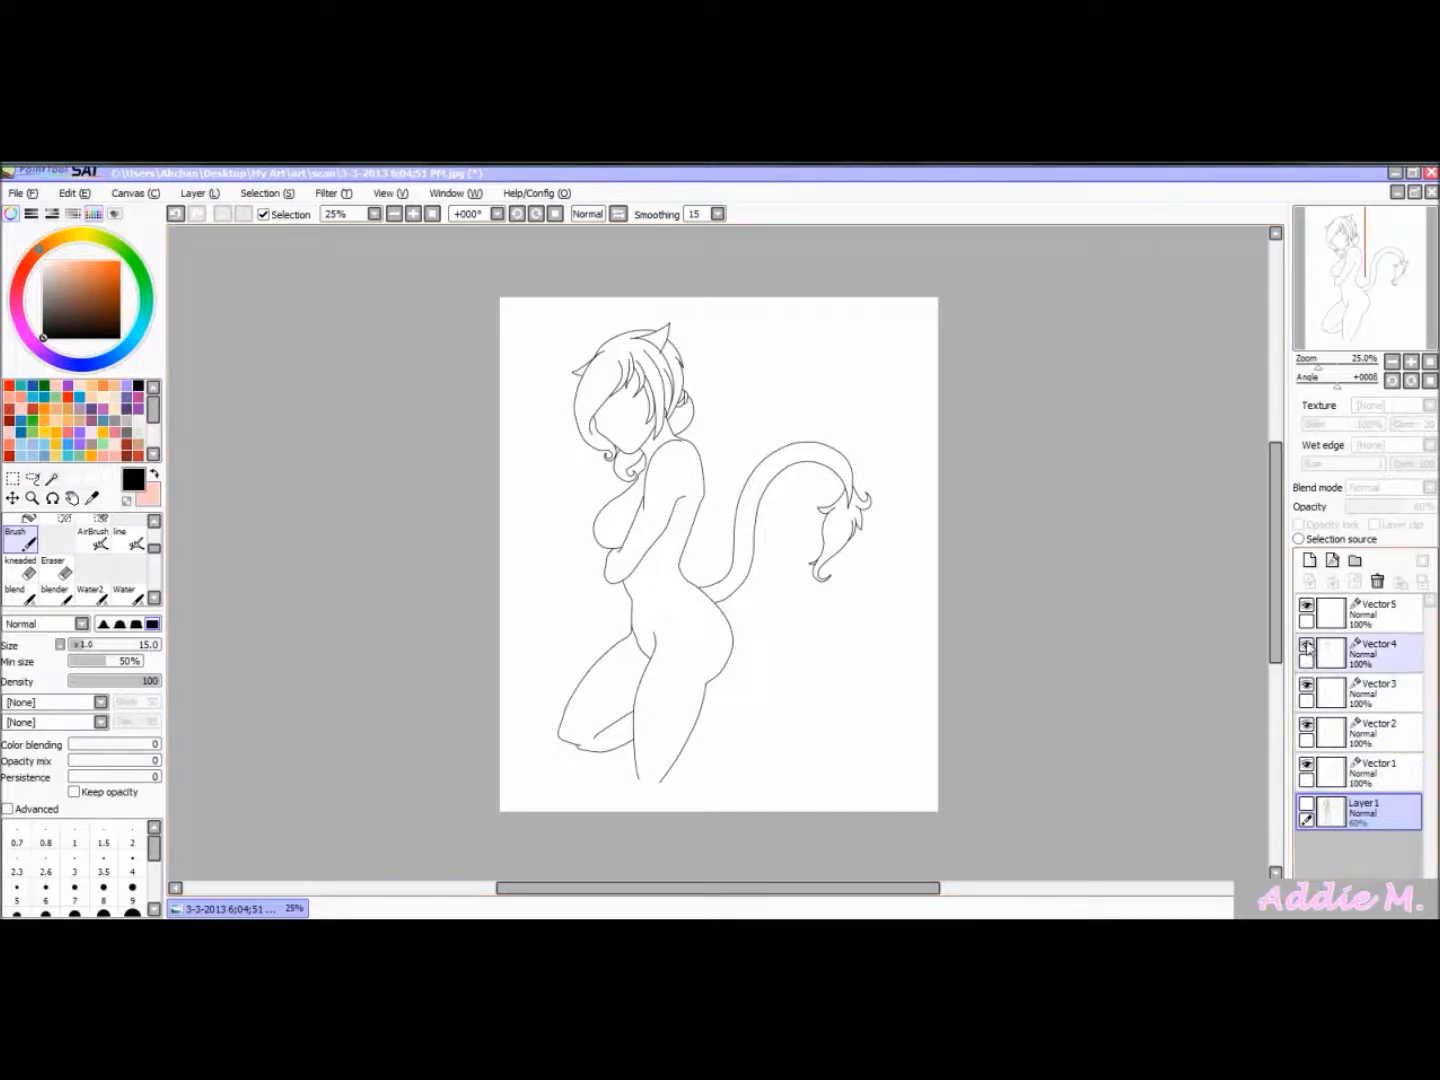
left_click(1307, 646)
left_click(1306, 608)
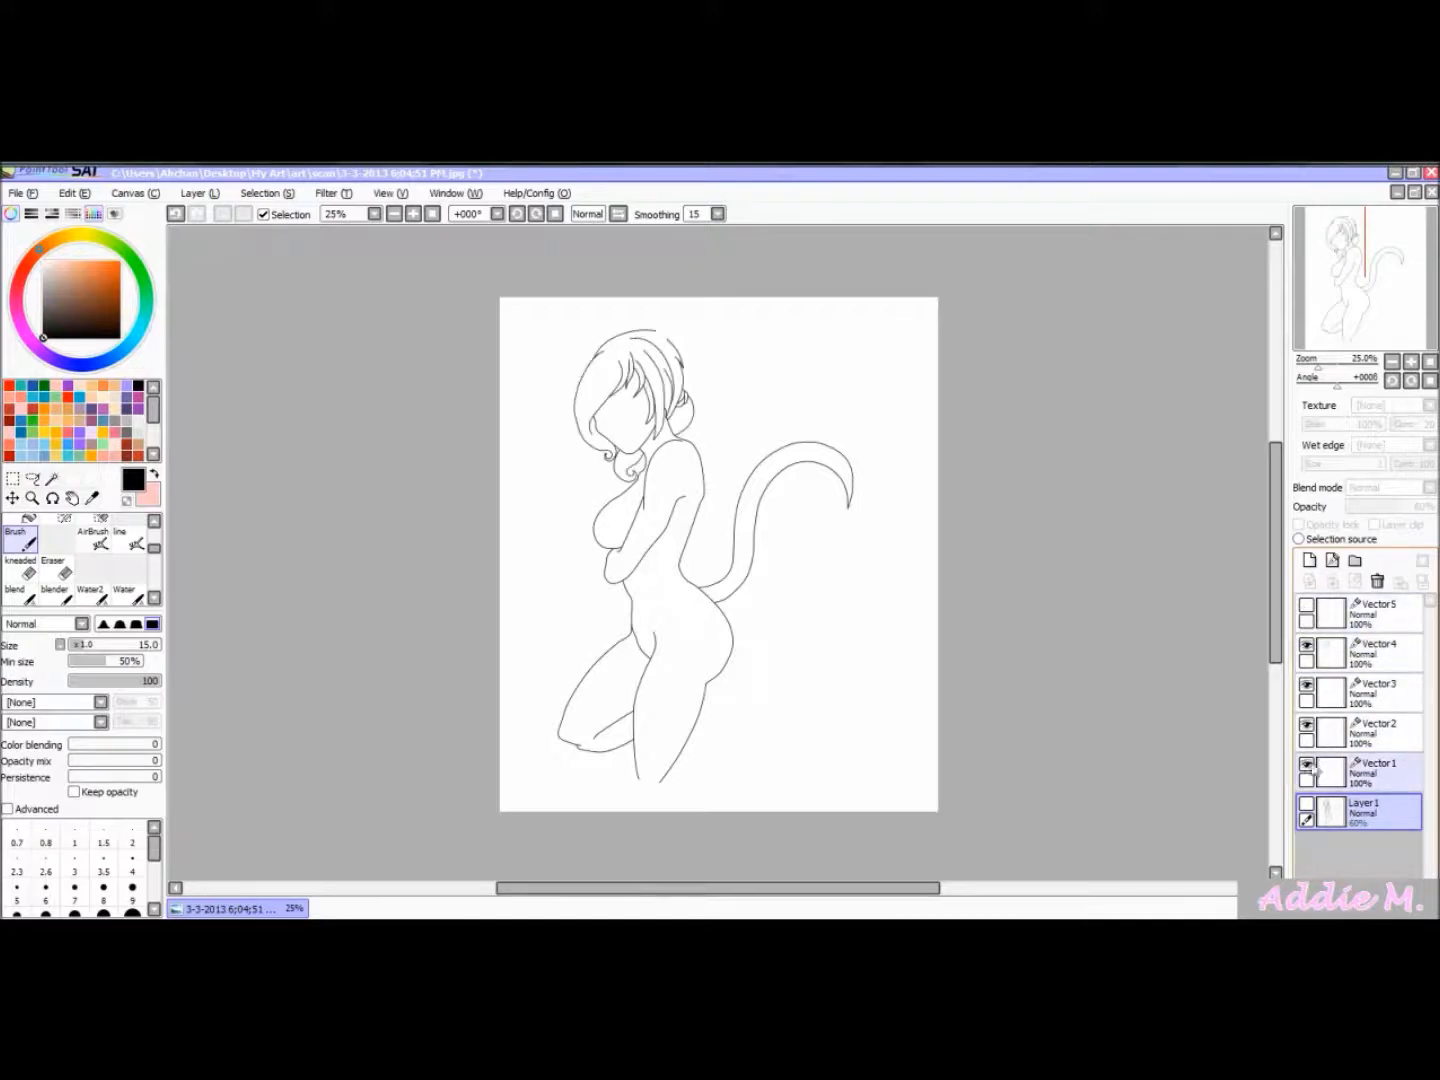
left_click(1306, 765)
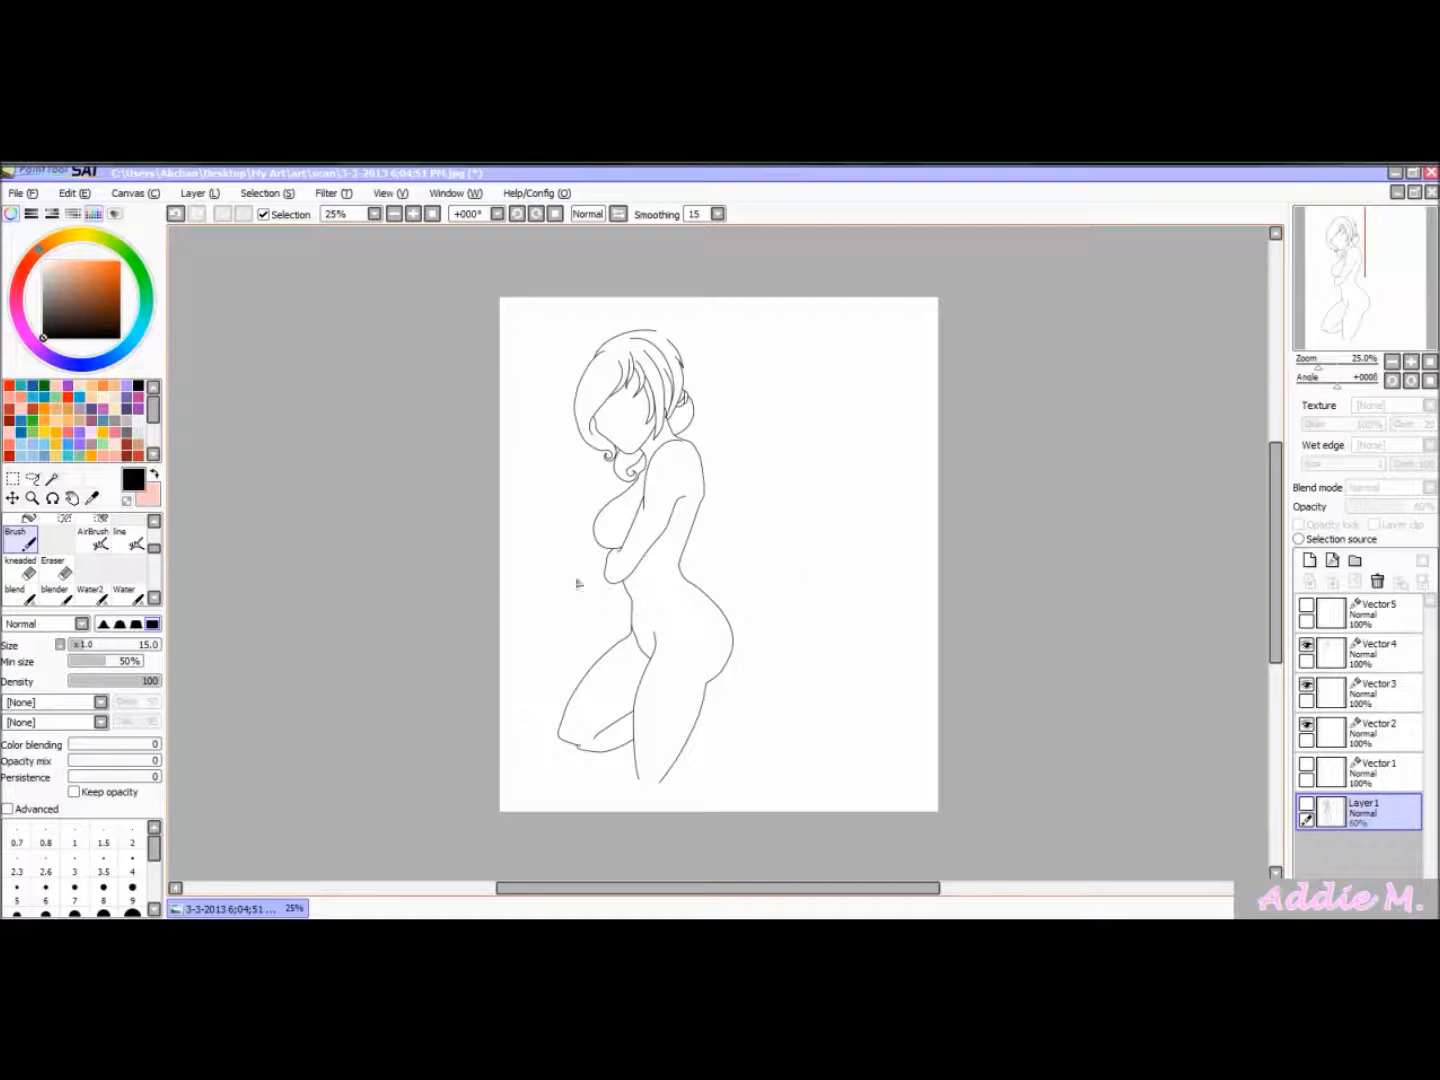
- Zoom in on the hair linework on Vector4 and try the Pressure tool on its lines
left_click(1349, 652)
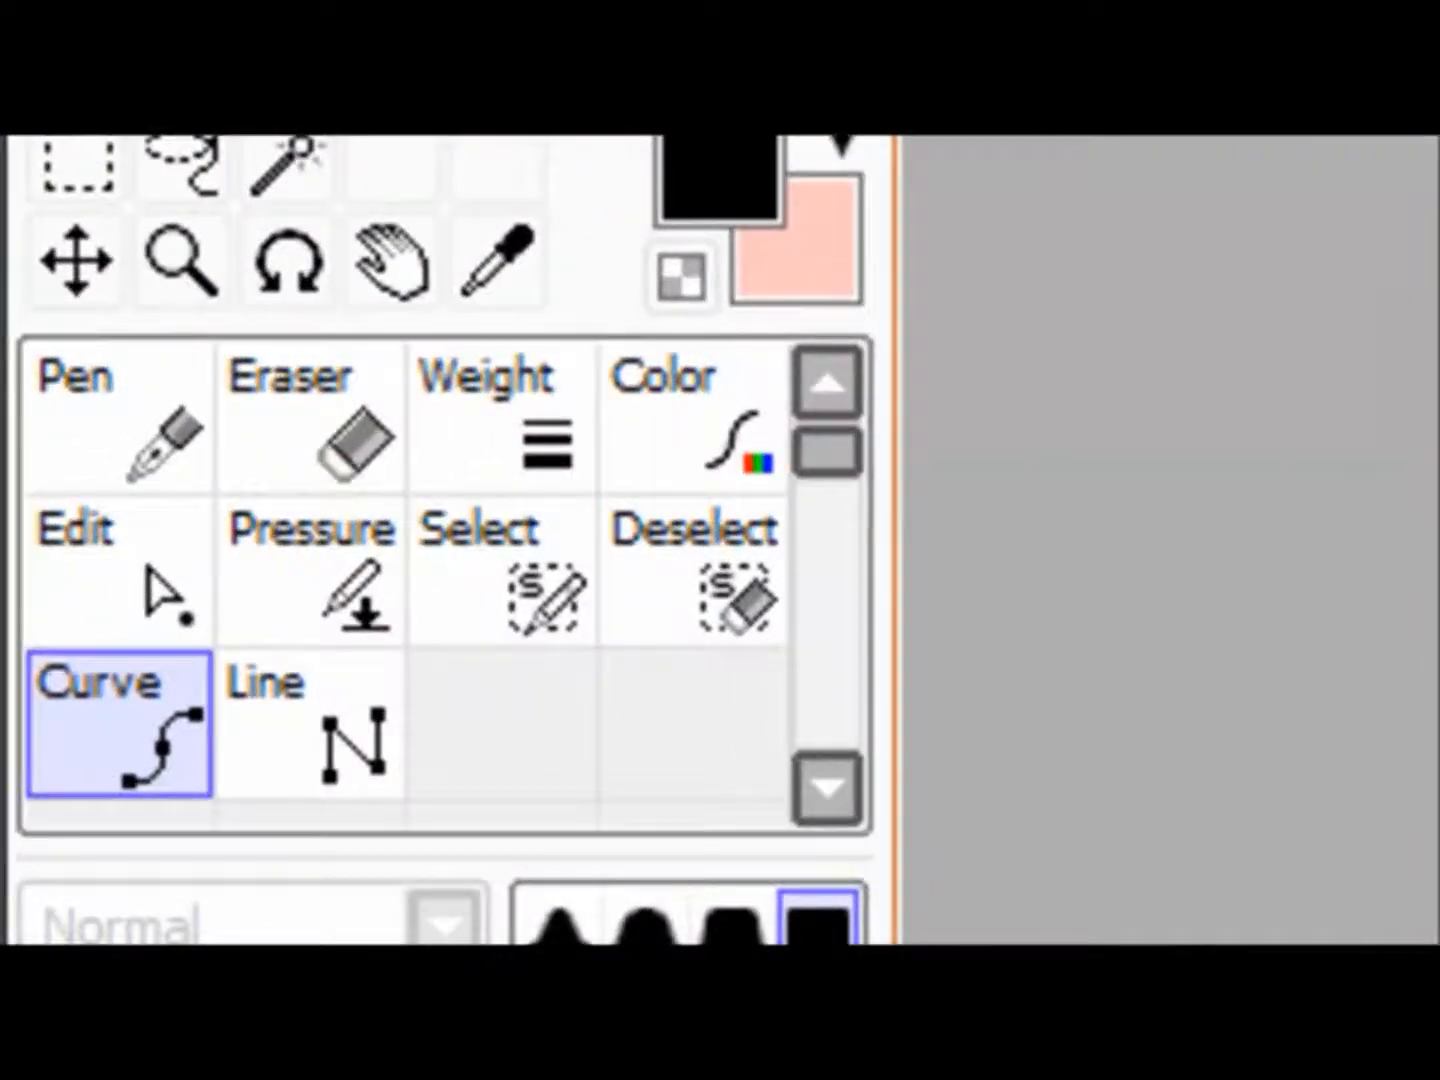
left_click(300, 550)
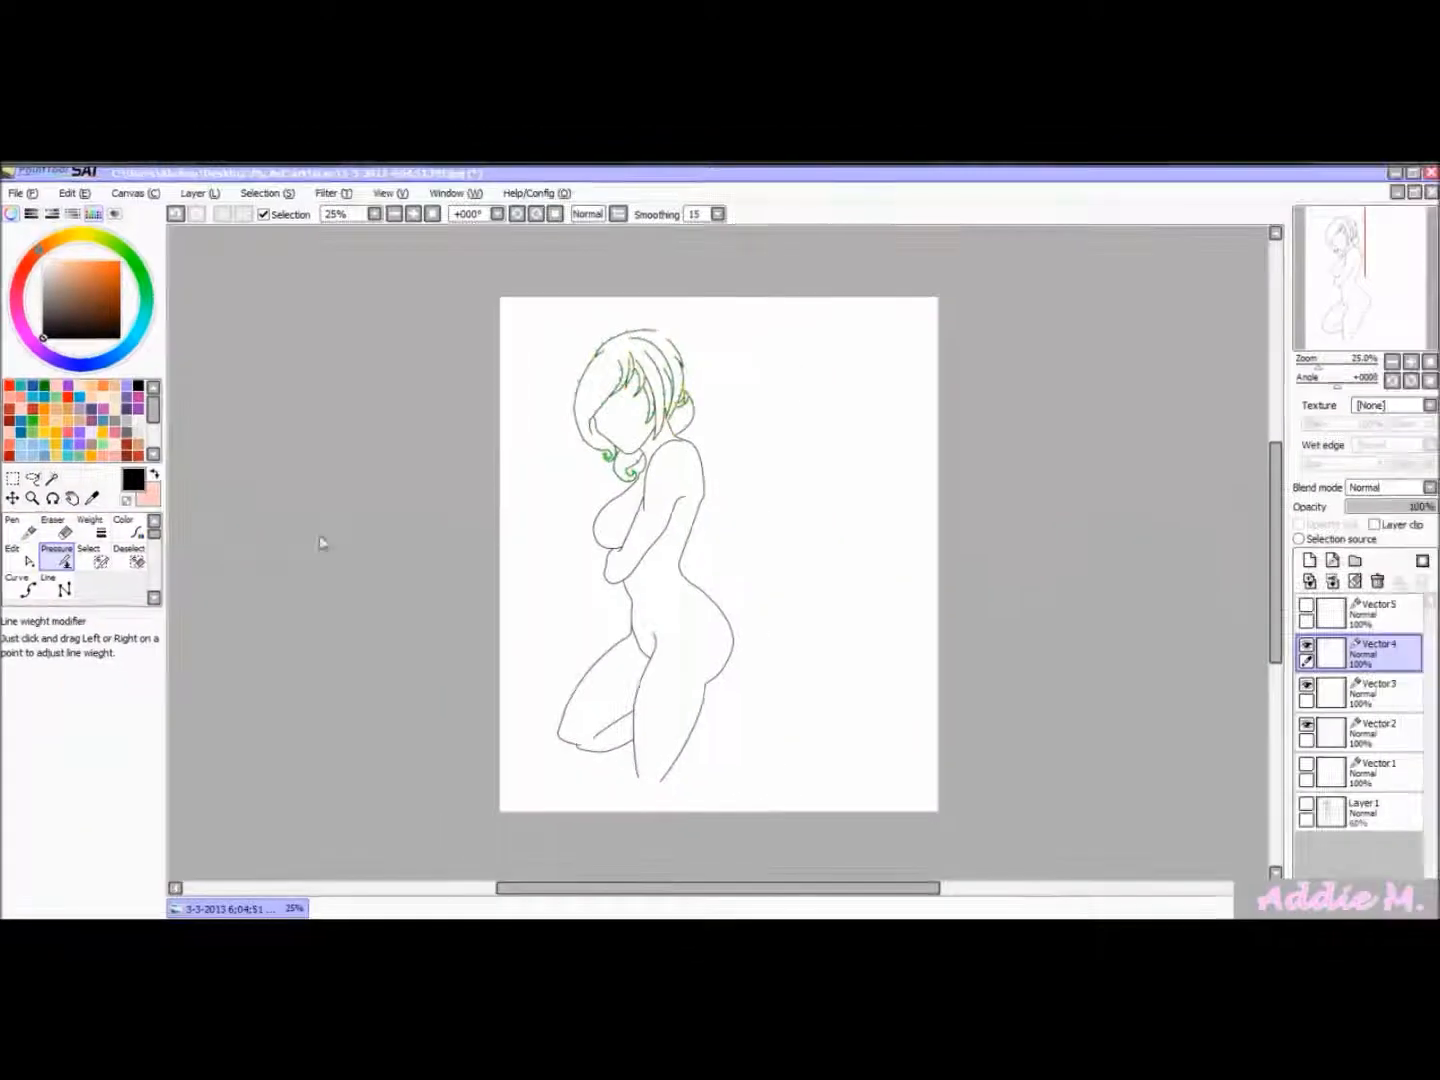
left_click_drag(1317, 369, 1341, 369)
left_click_drag(1364, 282, 1352, 232)
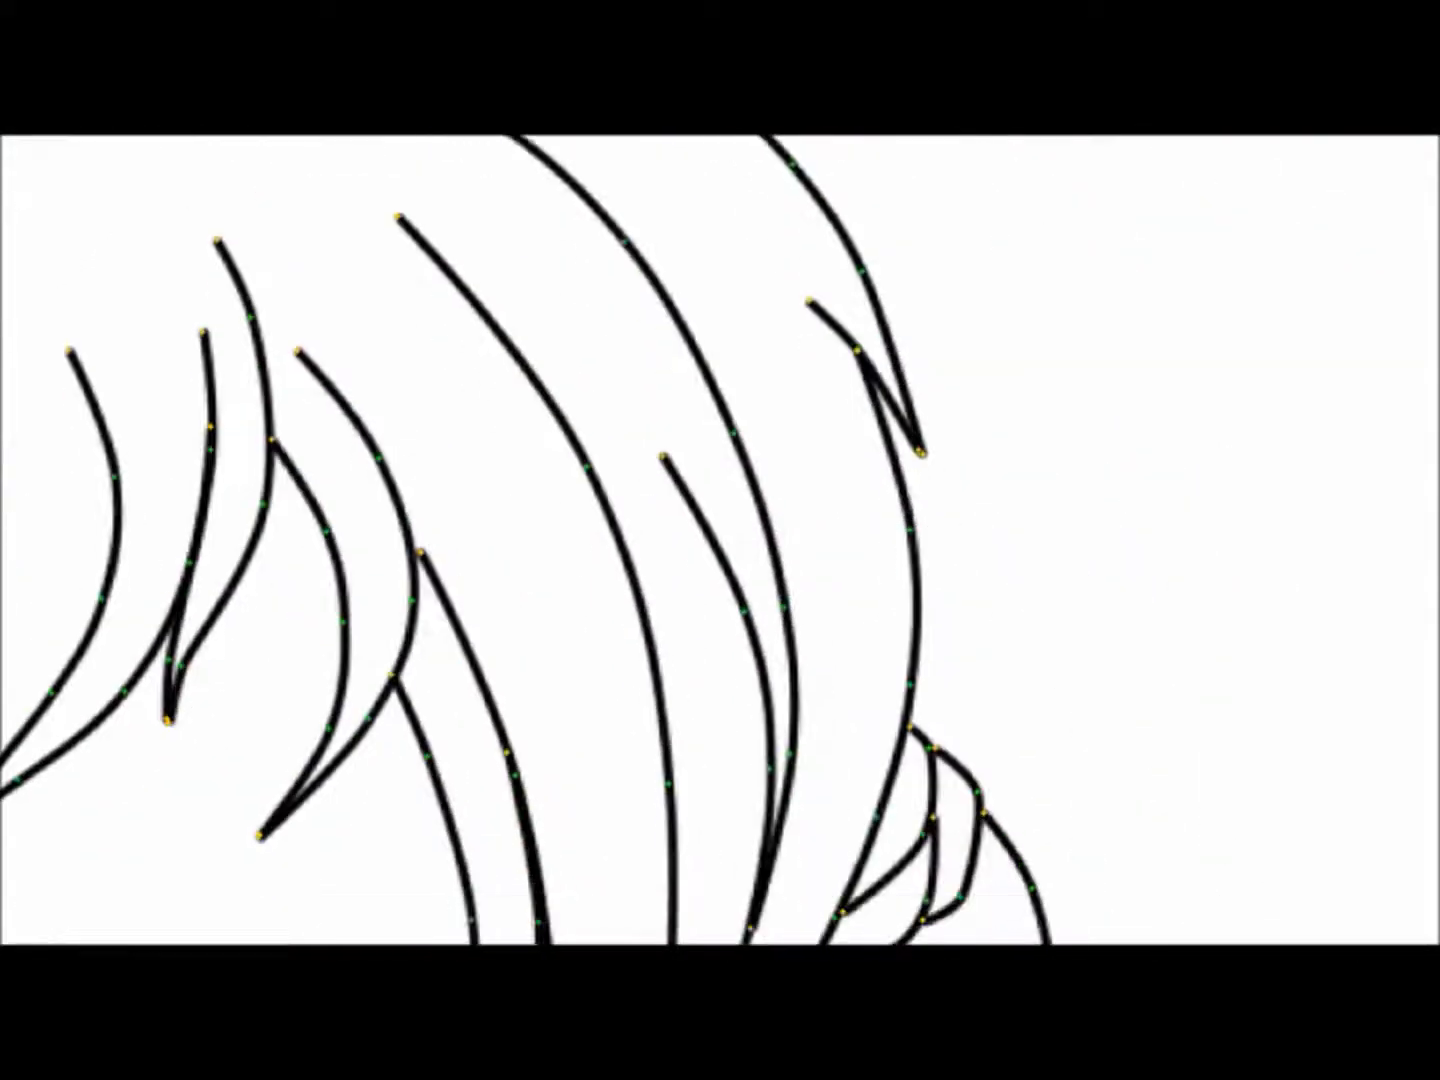
scroll(720, 539, "down", 2)
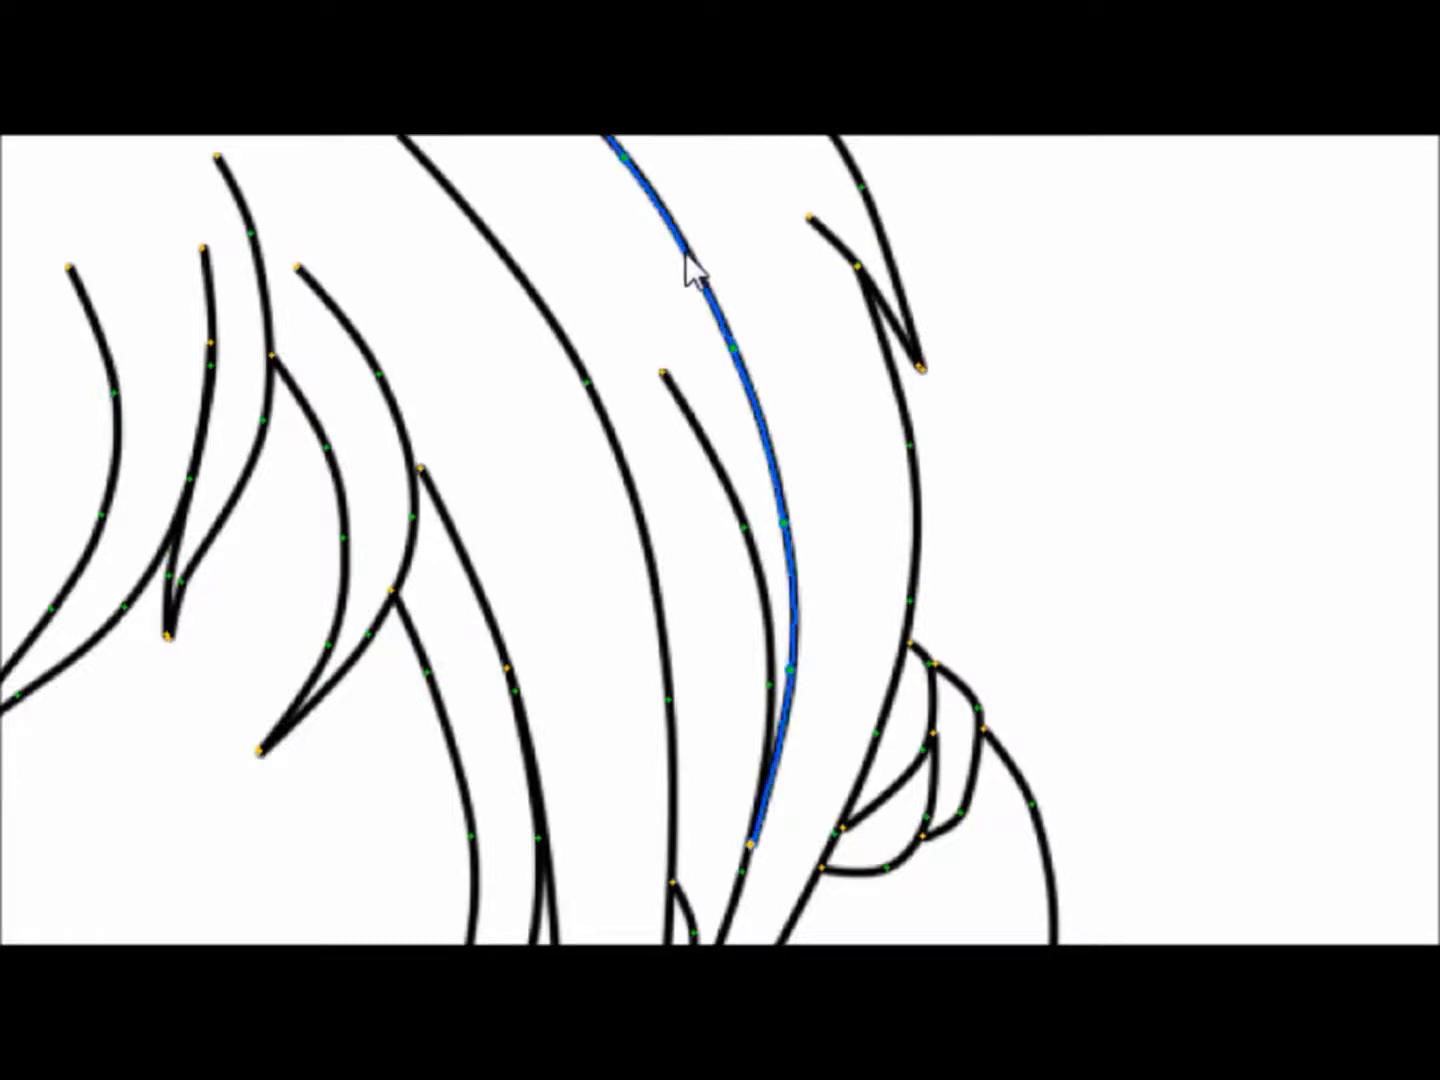
mouse_move(254, 242)
left_mouse_down()
mouse_move(379, 232)
mouse_move(119, 257)
mouse_move(376, 228)
mouse_move(452, 284)
mouse_move(852, 219)
mouse_move(431, 334)
mouse_move(29, 395)
mouse_move(413, 410)
mouse_move(521, 392)
mouse_move(395, 418)
mouse_move(318, 400)
left_mouse_up()
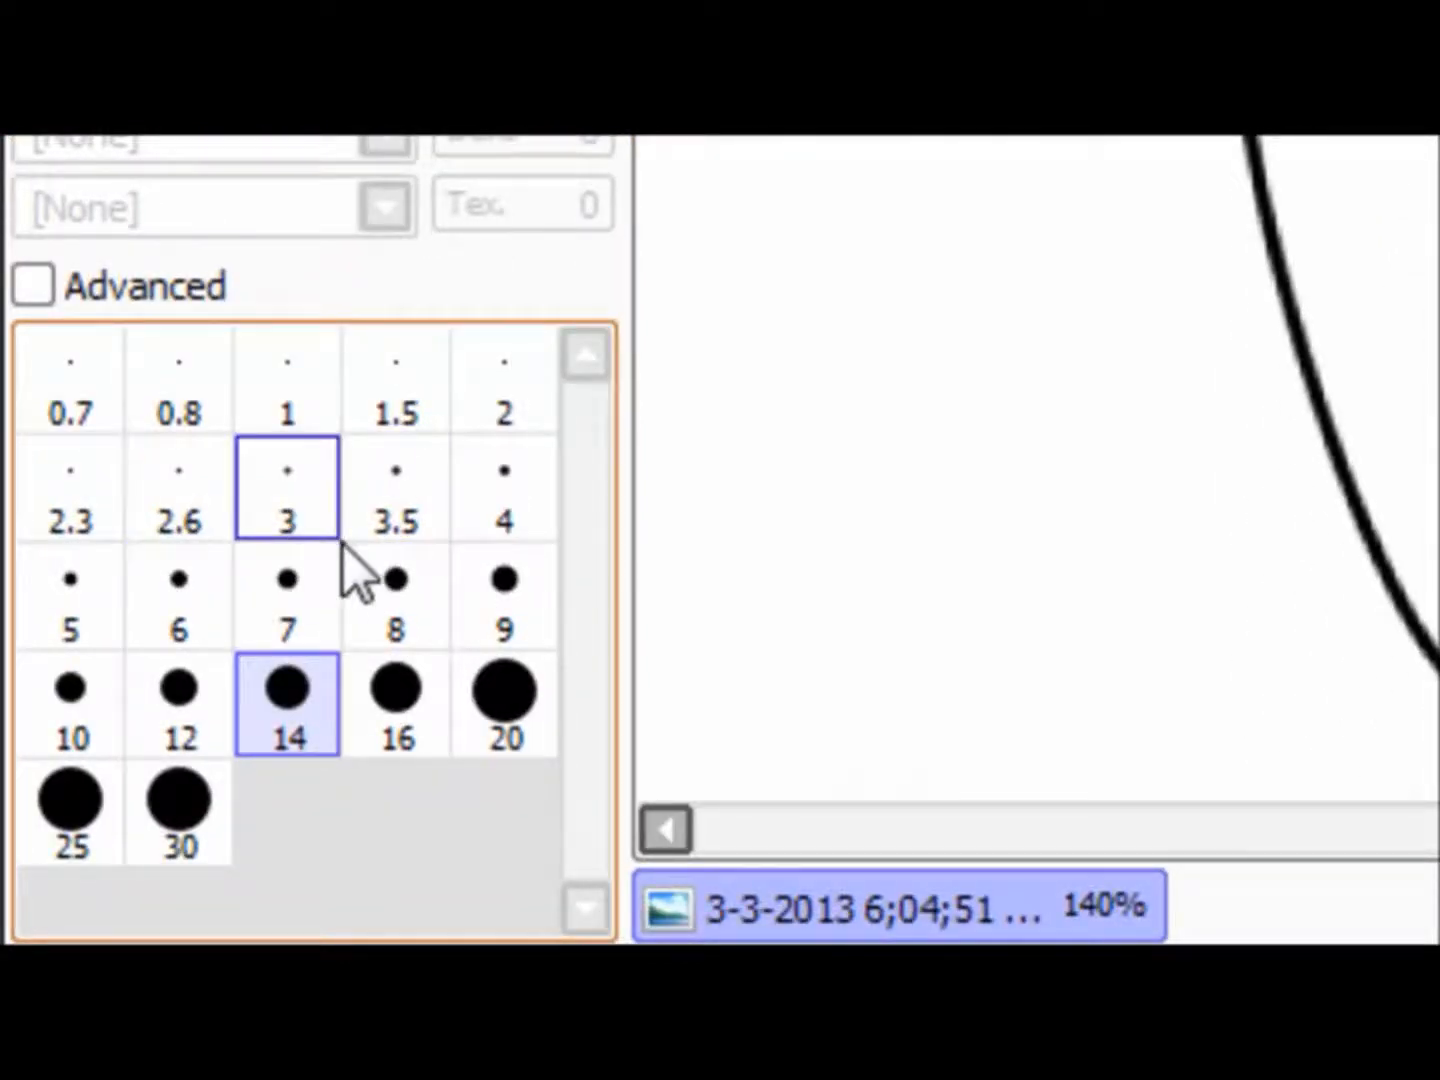
- Apply a line weight of 2.3 to the hair's outer outline, crown lines and back strands with the Weight tool
left_click(297, 470)
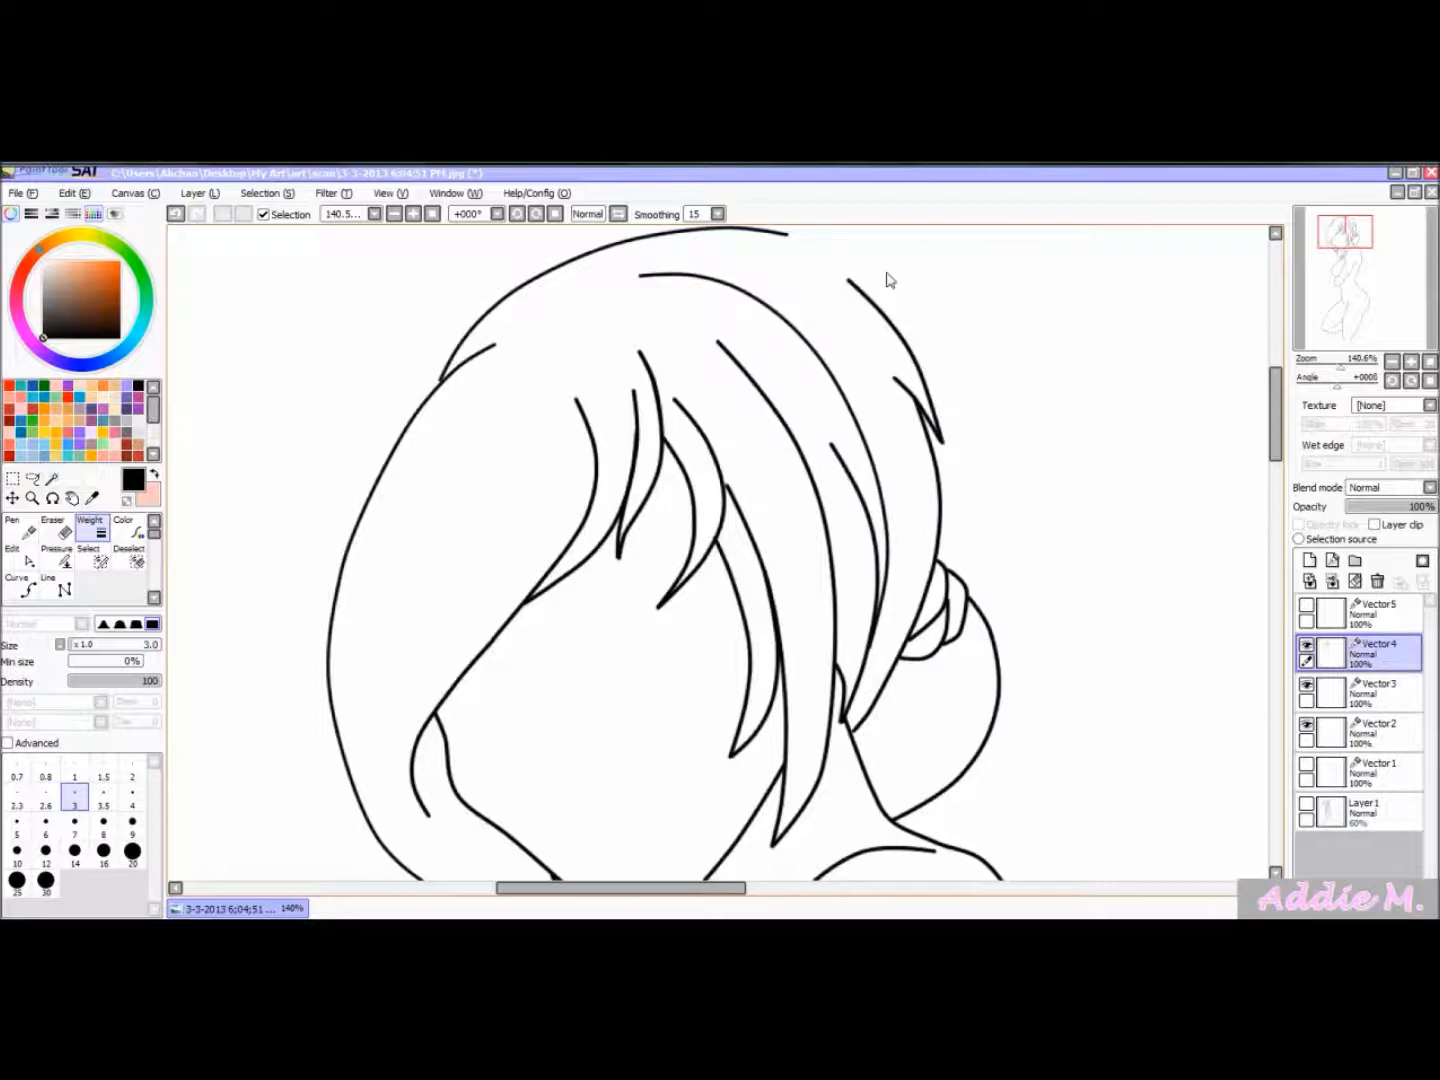
left_click(17, 800)
left_click(352, 548)
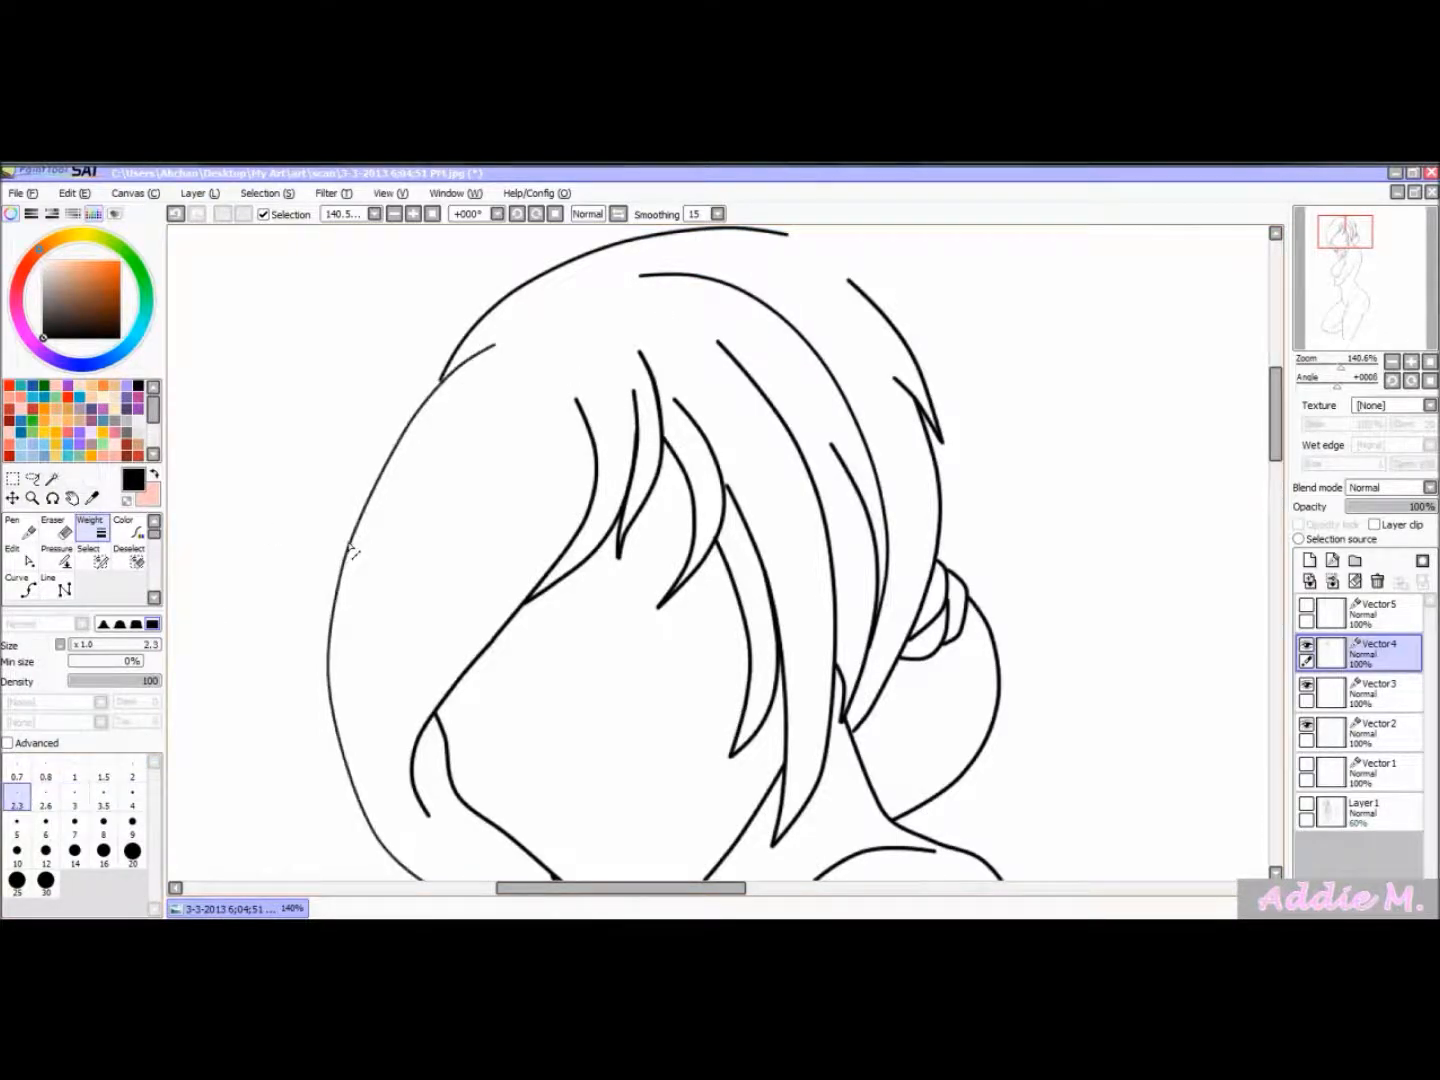
left_click(460, 350)
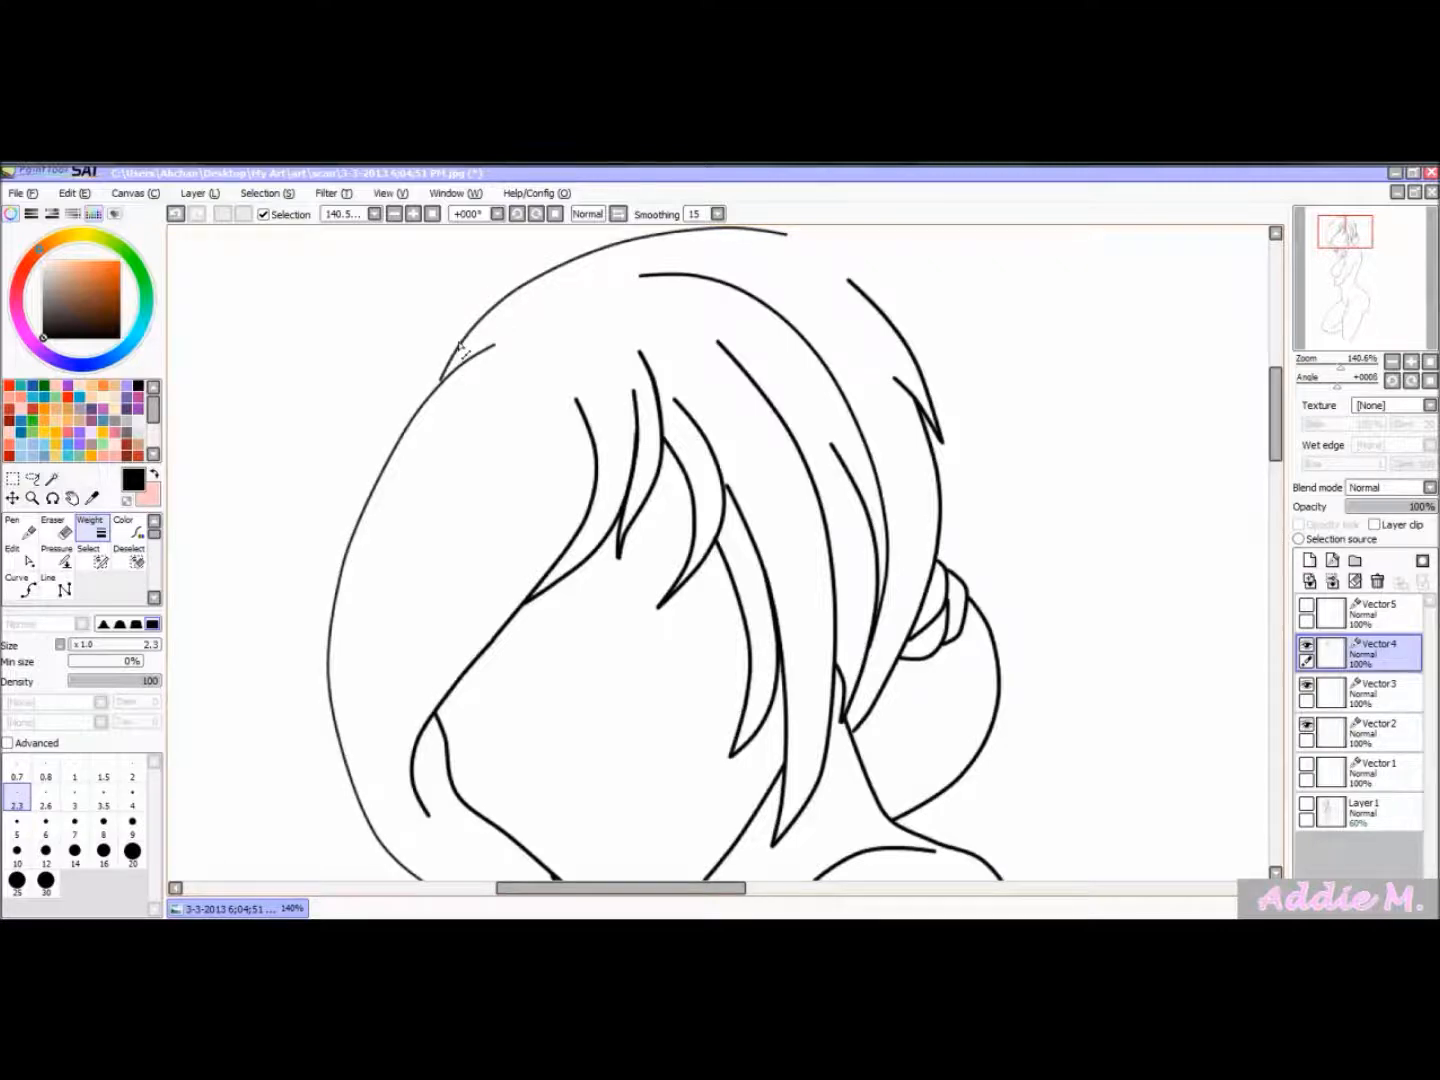
left_click(674, 279)
left_click(862, 298)
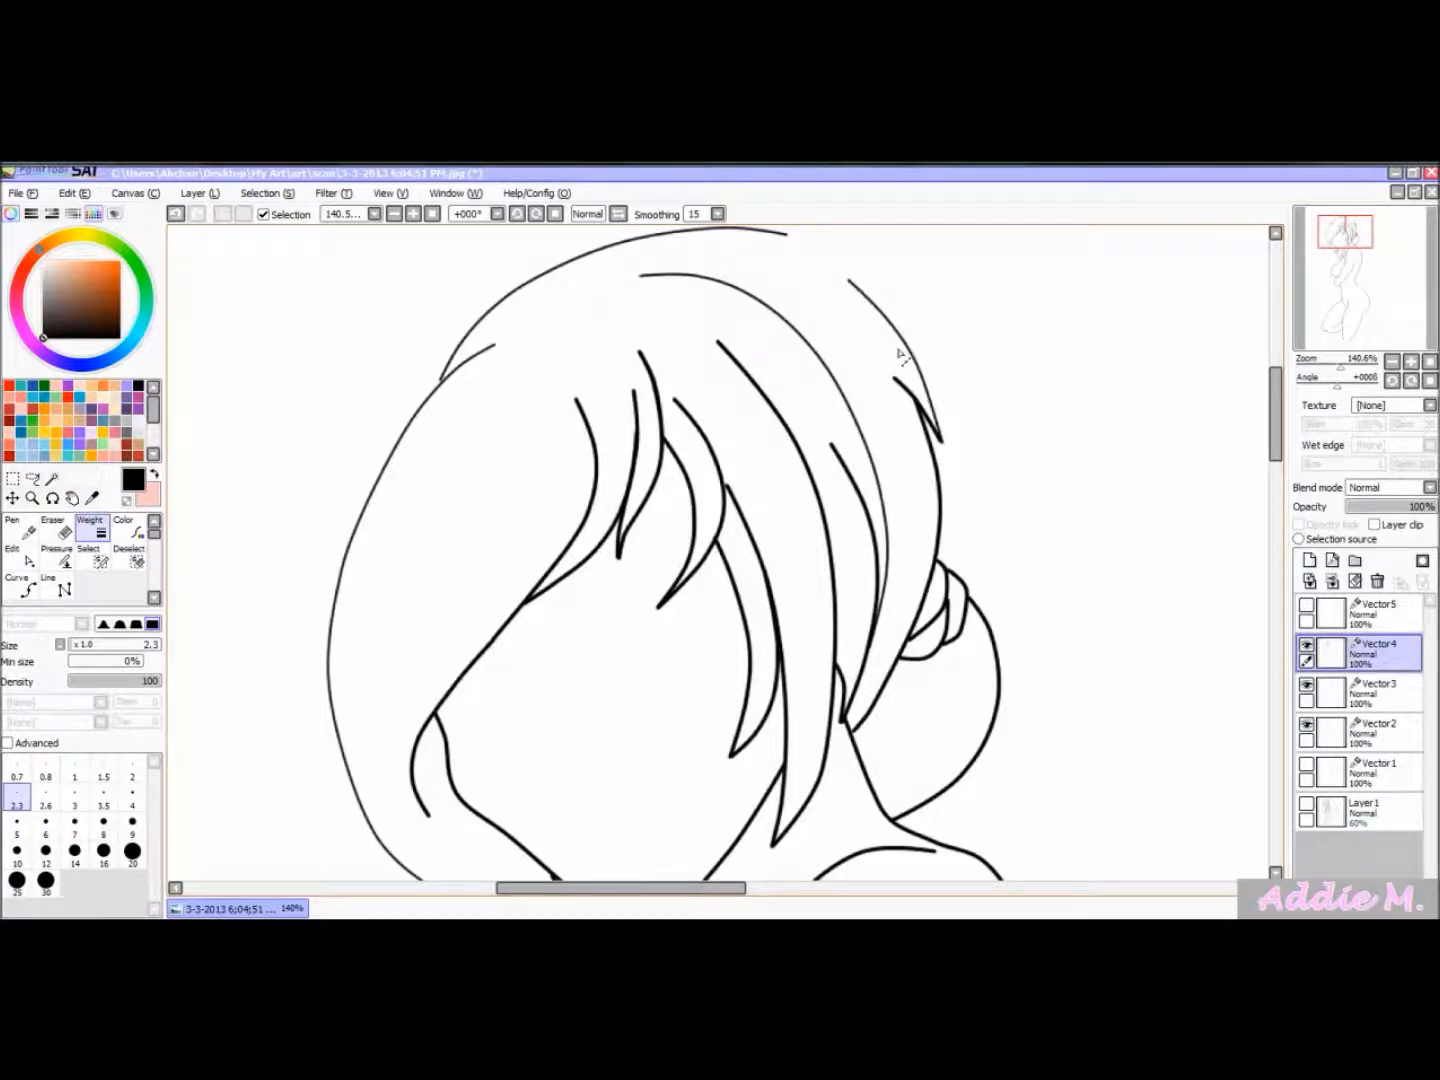
left_click(937, 437)
left_click(938, 468)
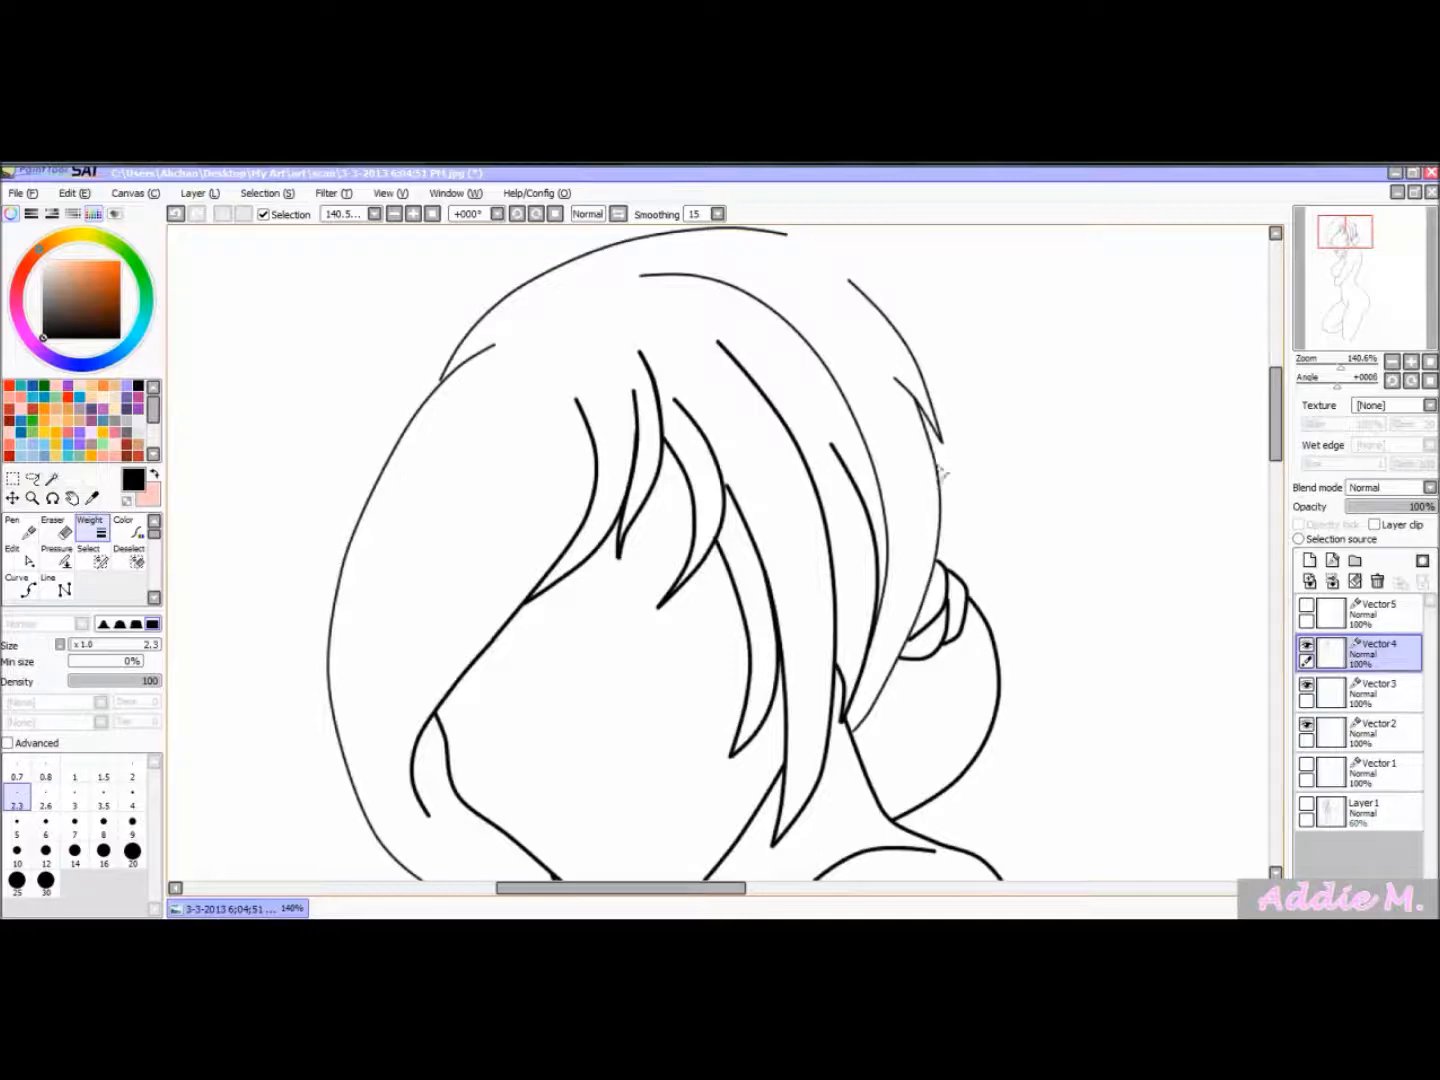
- Apply the 2.3 line weight to the long side strands between the back hair and the face
left_click(874, 582)
left_click(849, 703)
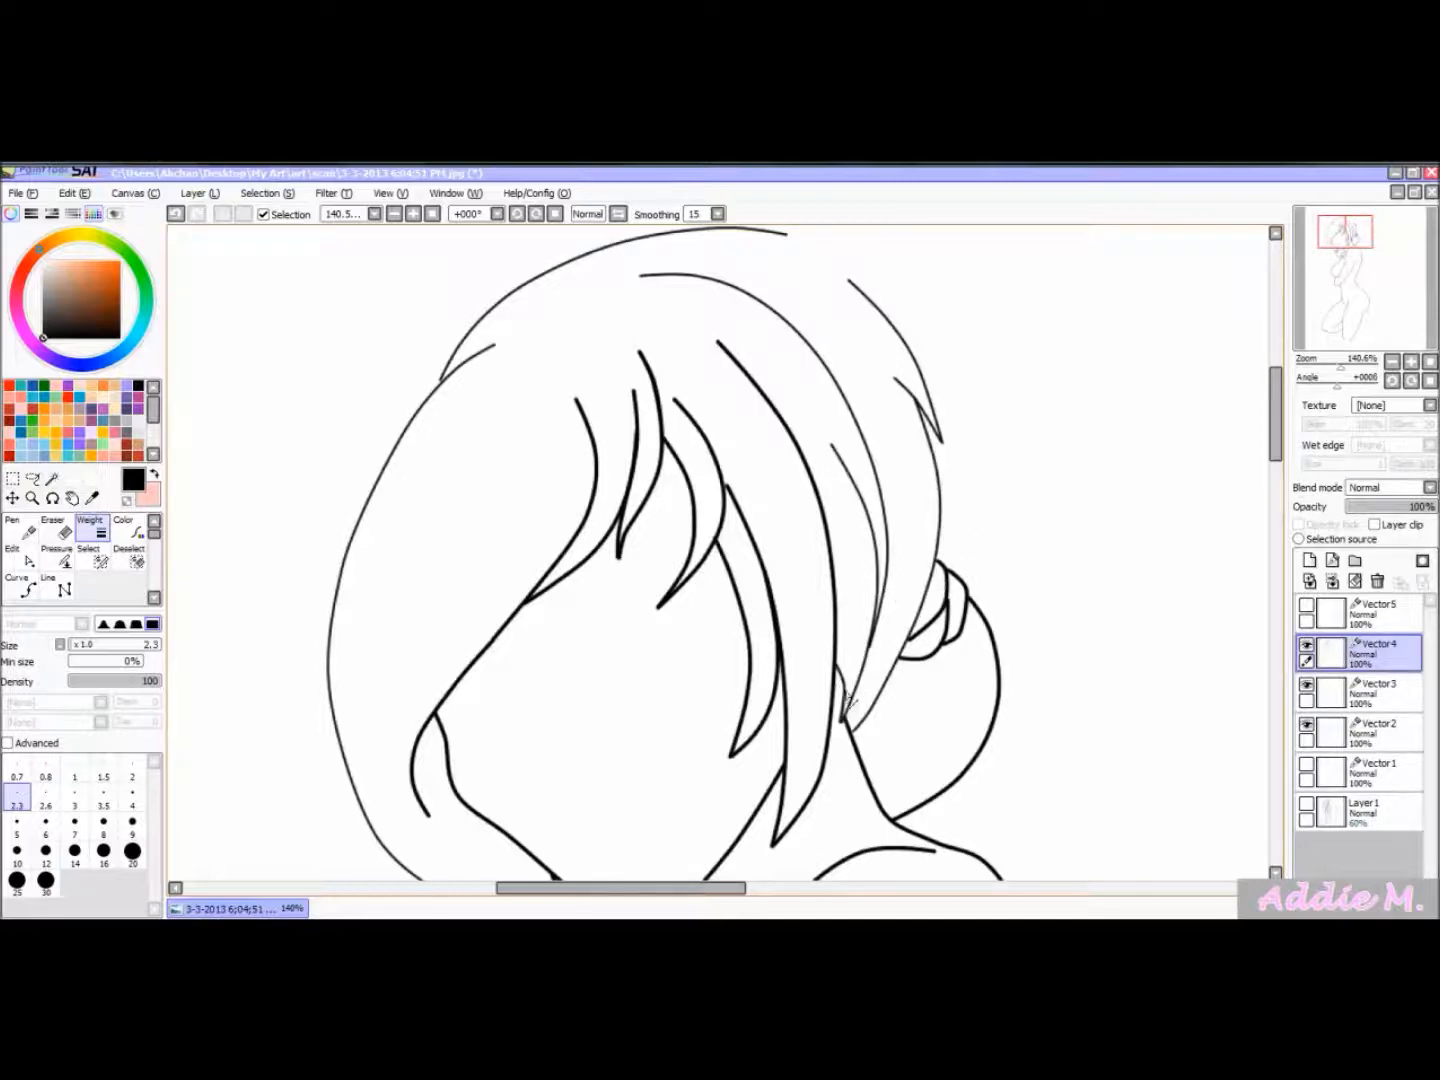
left_click(837, 689)
left_click(782, 667)
left_click(758, 668)
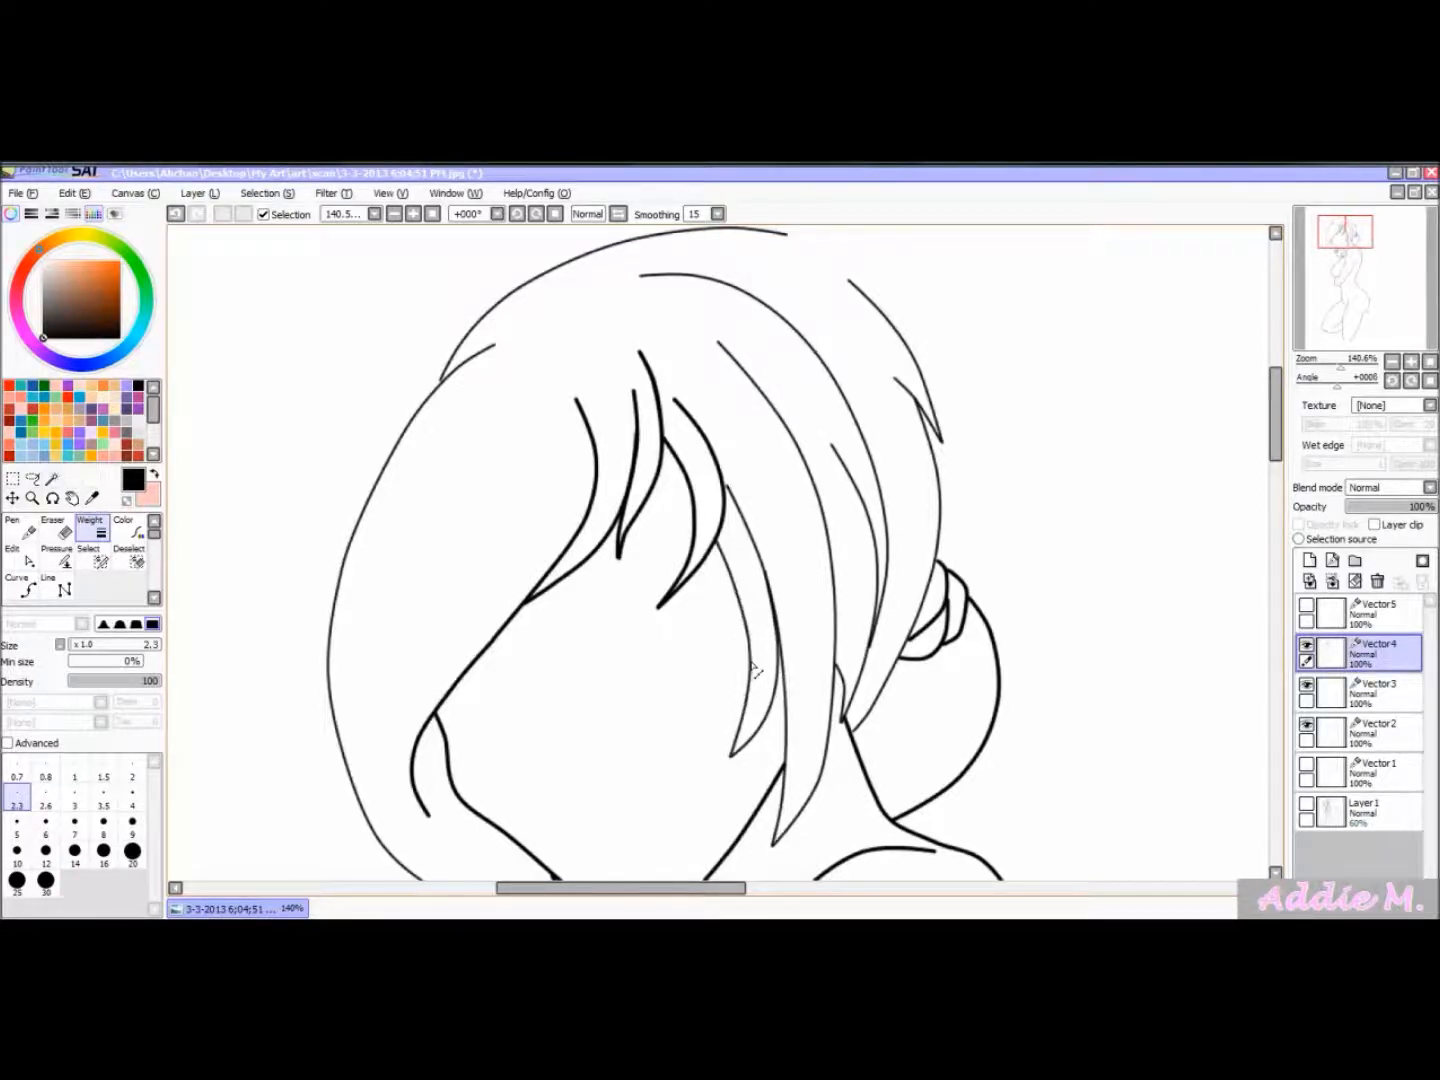
- Apply the 2.3 line weight to the bangs strands over the forehead
left_click(725, 524)
left_click(700, 525)
left_click(659, 478)
left_click(636, 478)
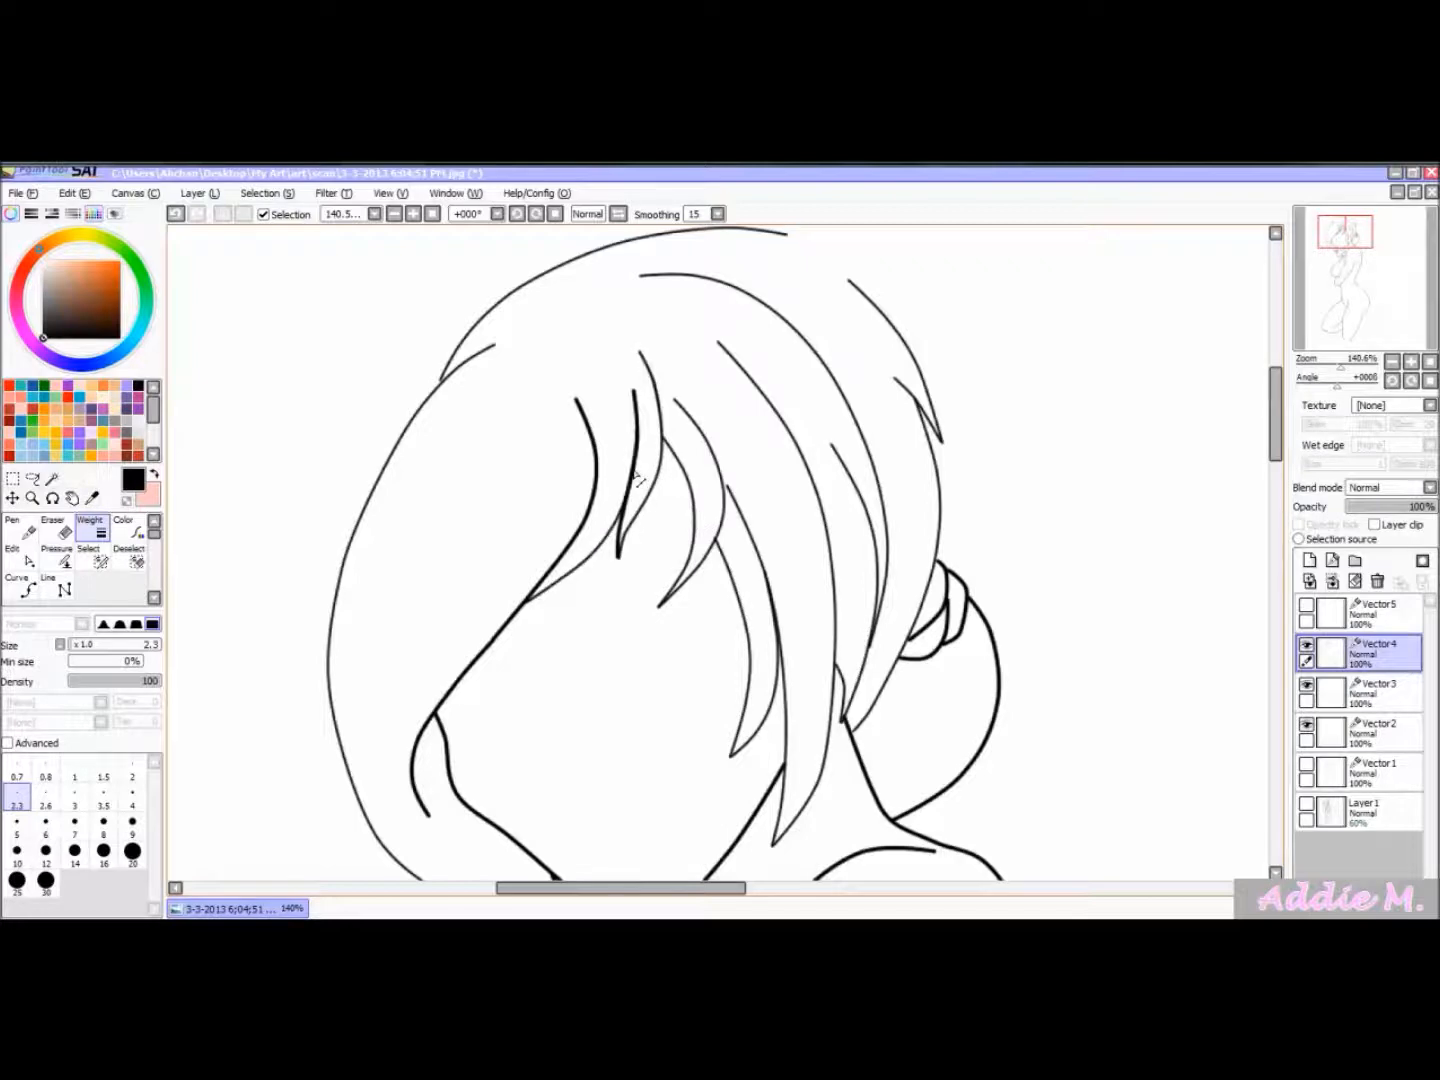
left_click(632, 487)
left_click(600, 513)
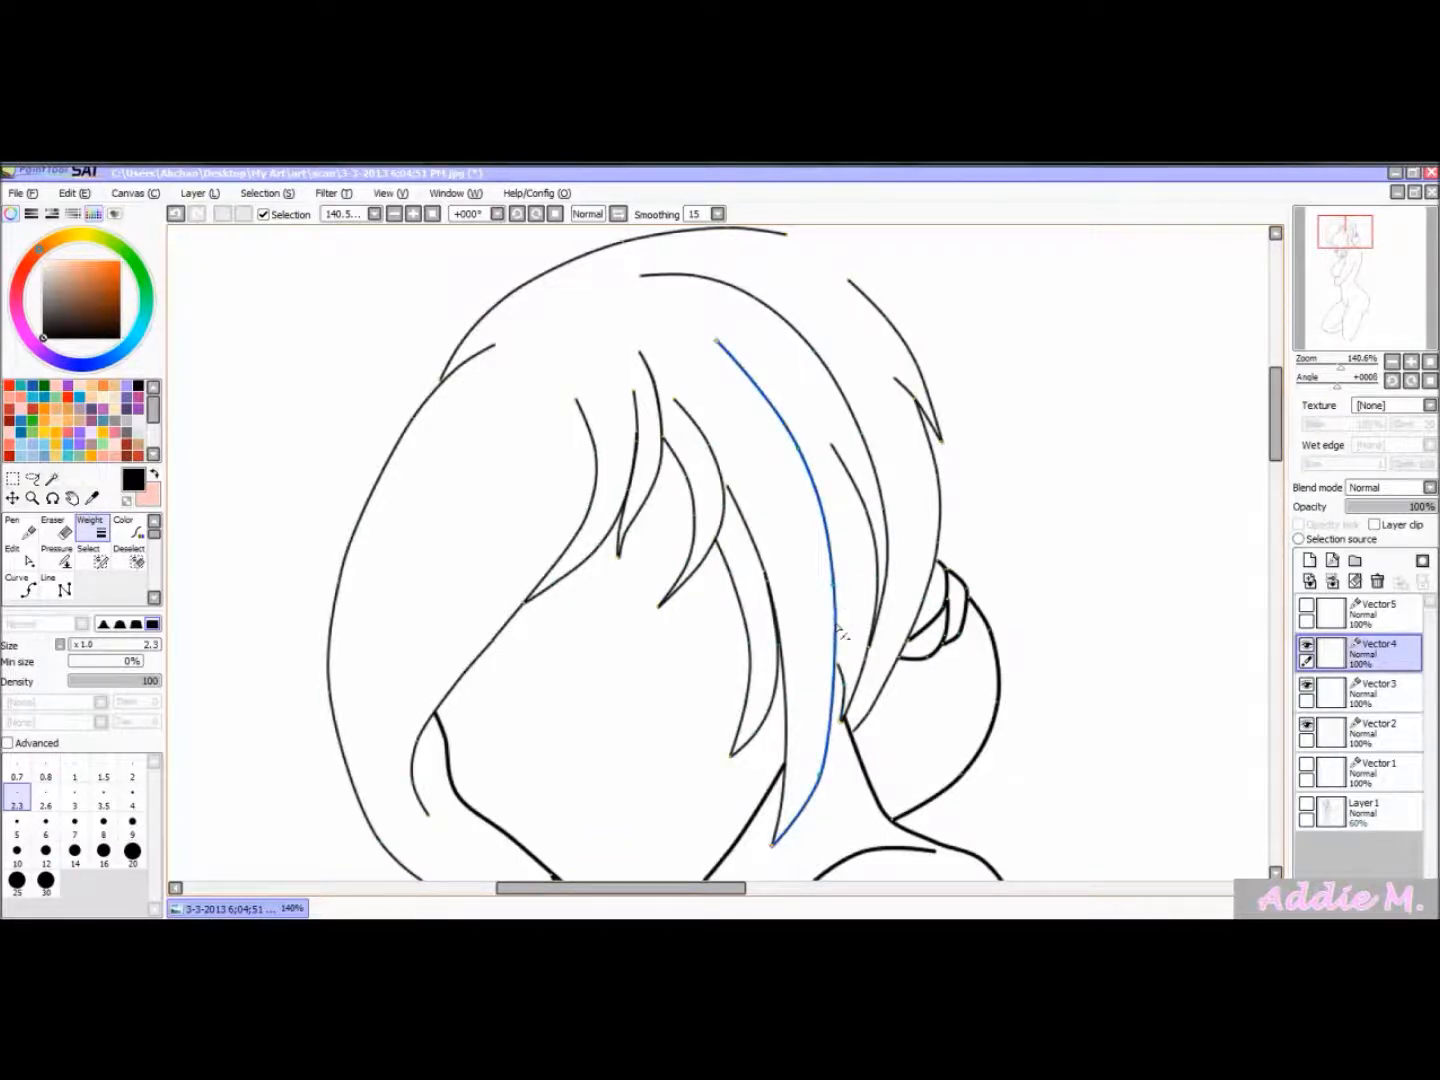
- Reshape the long side strand and the short strand beside the face by moving their anchor points
left_click_drag(836, 661, 840, 661)
left_click(846, 603)
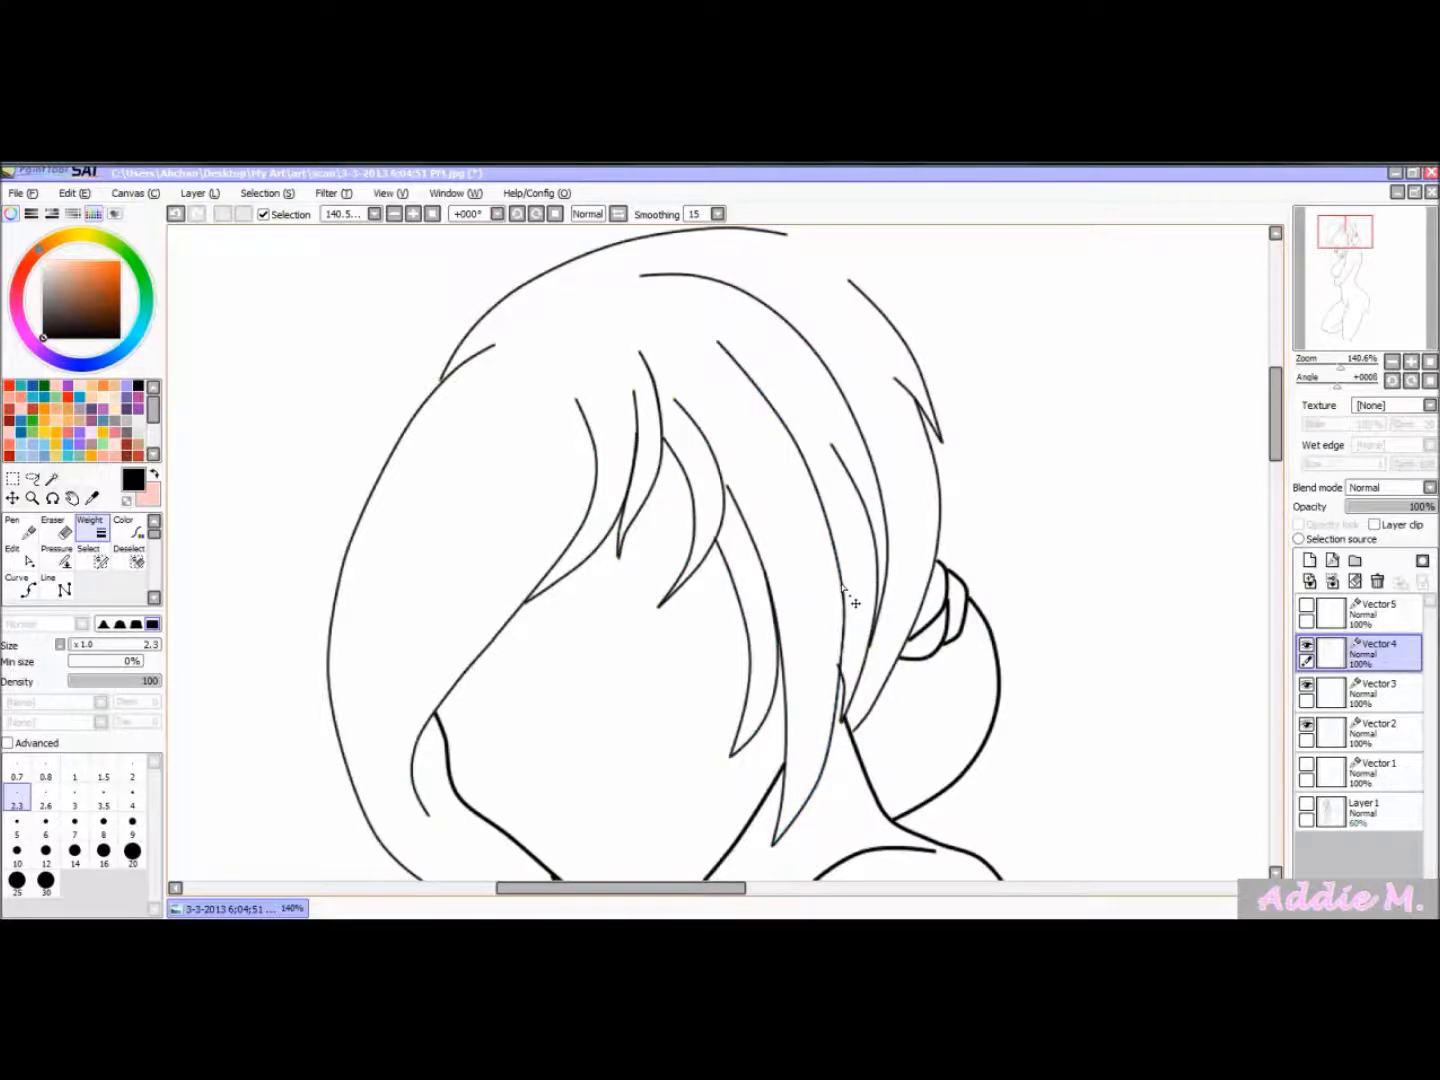
left_click_drag(838, 665, 842, 676)
left_click_drag(729, 575, 736, 574)
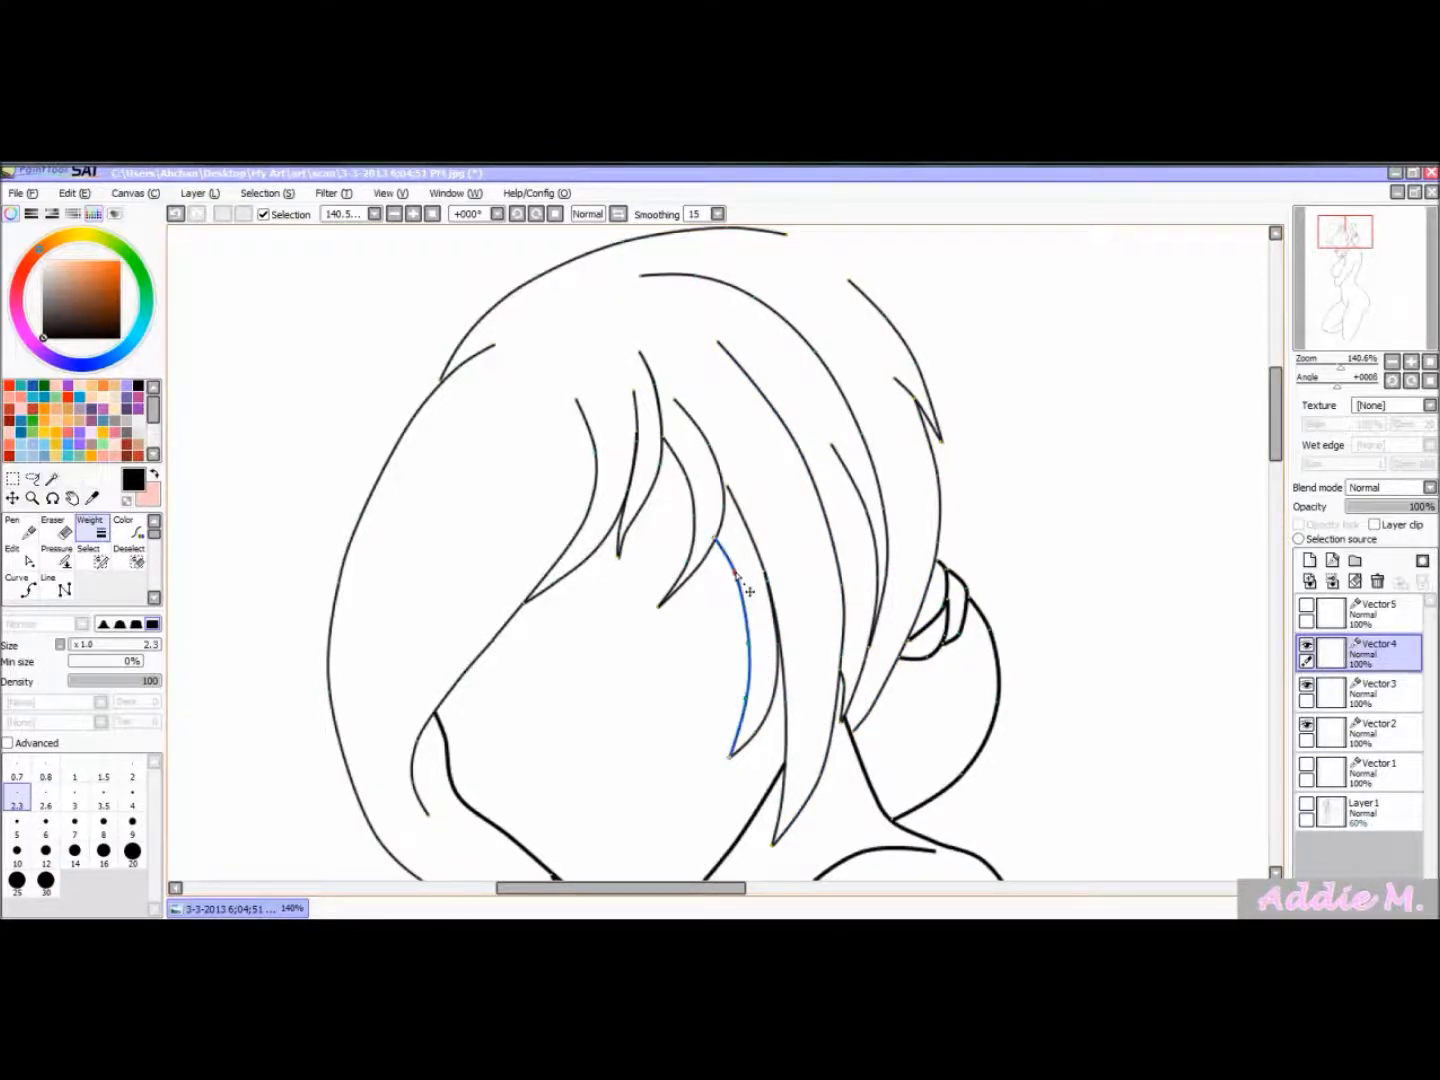
left_click_drag(749, 645, 764, 723)
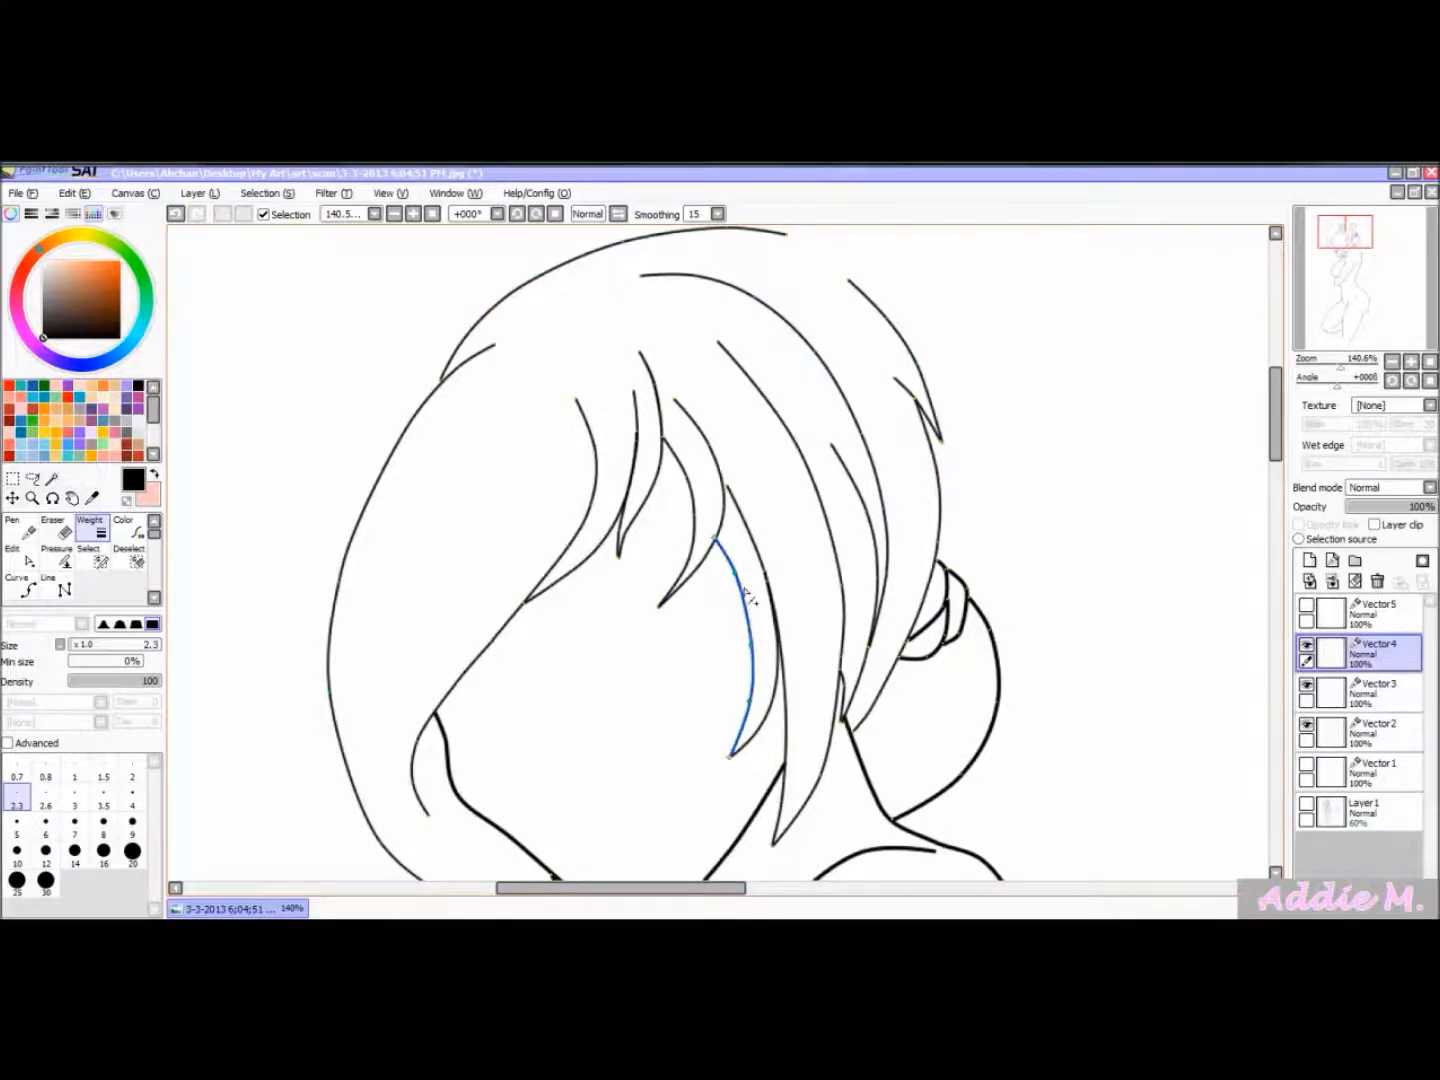
left_click_drag(760, 628, 780, 692)
left_click_drag(1349, 240, 1345, 245)
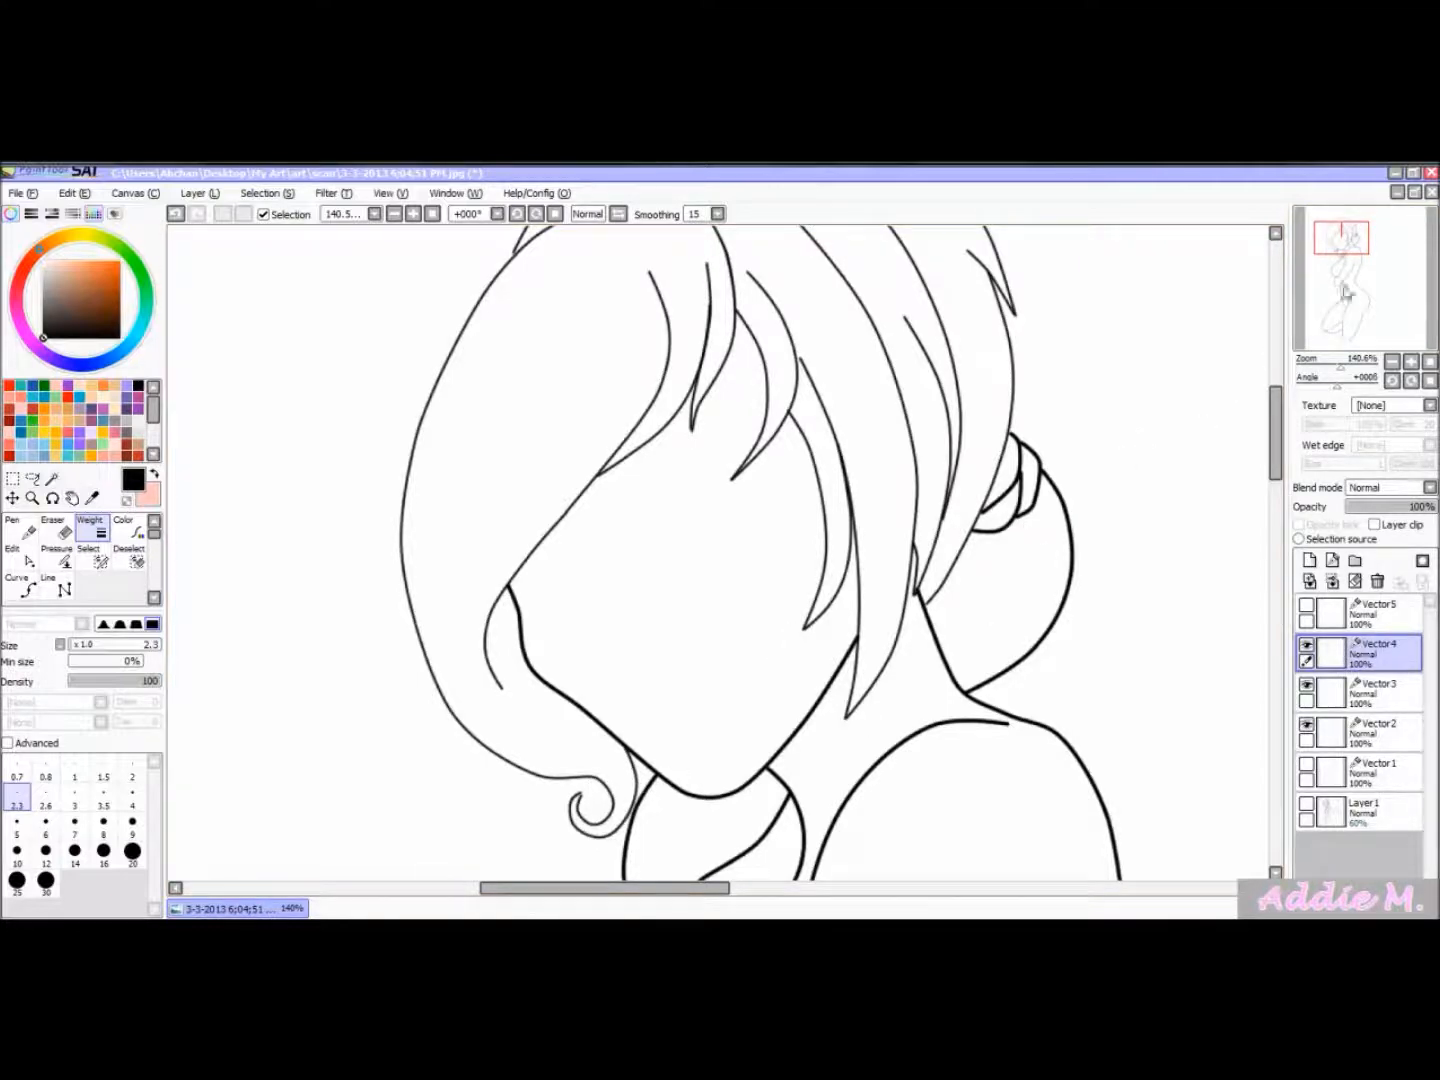
- Thicken the upper and middle parts of the long front strand bordering the face by raising the pressure at its points
left_click_drag(1362, 256, 1362, 250)
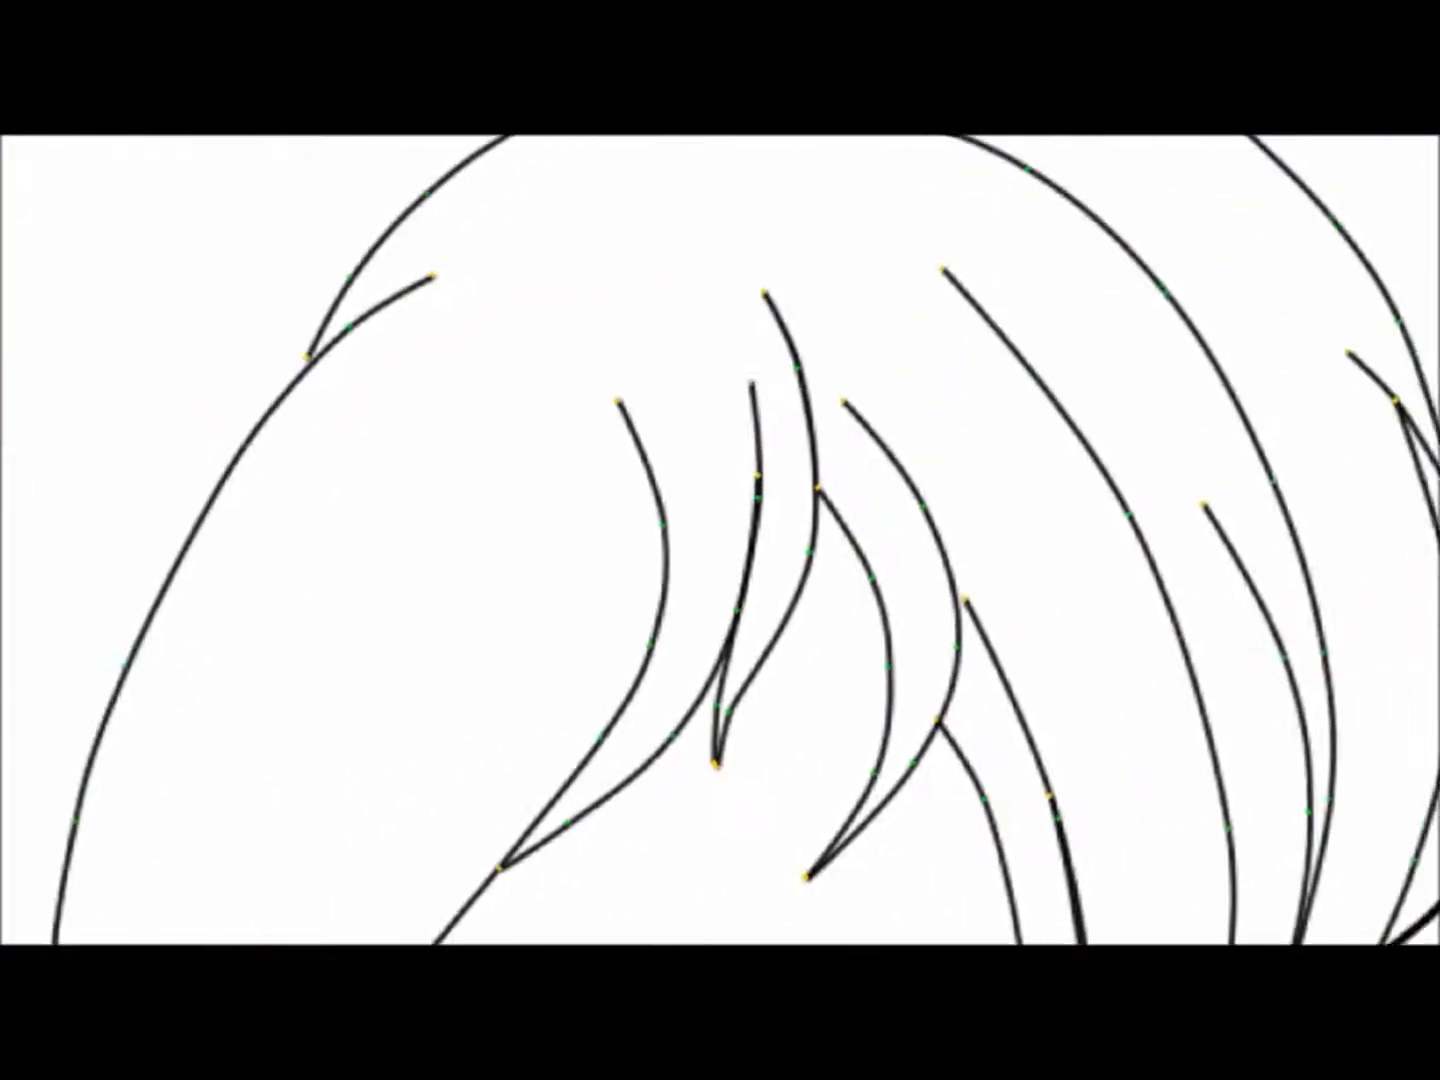
mouse_move(611, 404)
left_mouse_down()
mouse_move(149, 579)
mouse_move(151, 591)
left_mouse_up()
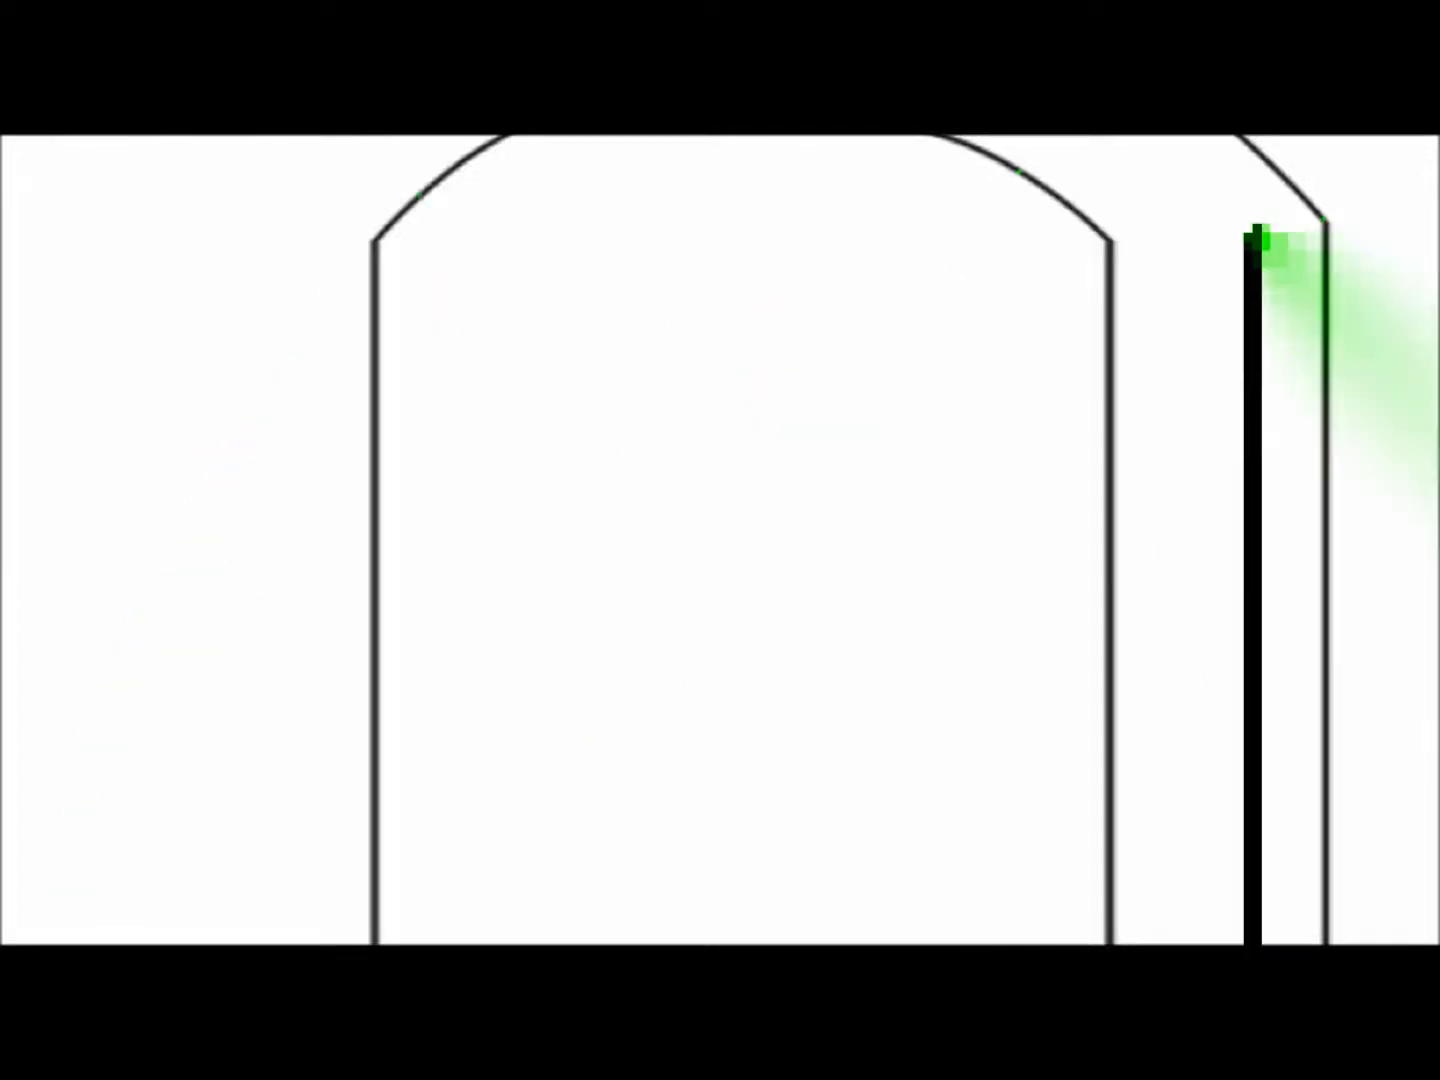
mouse_move(451, 645)
left_mouse_down()
mouse_move(376, 288)
mouse_move(372, 300)
left_mouse_up()
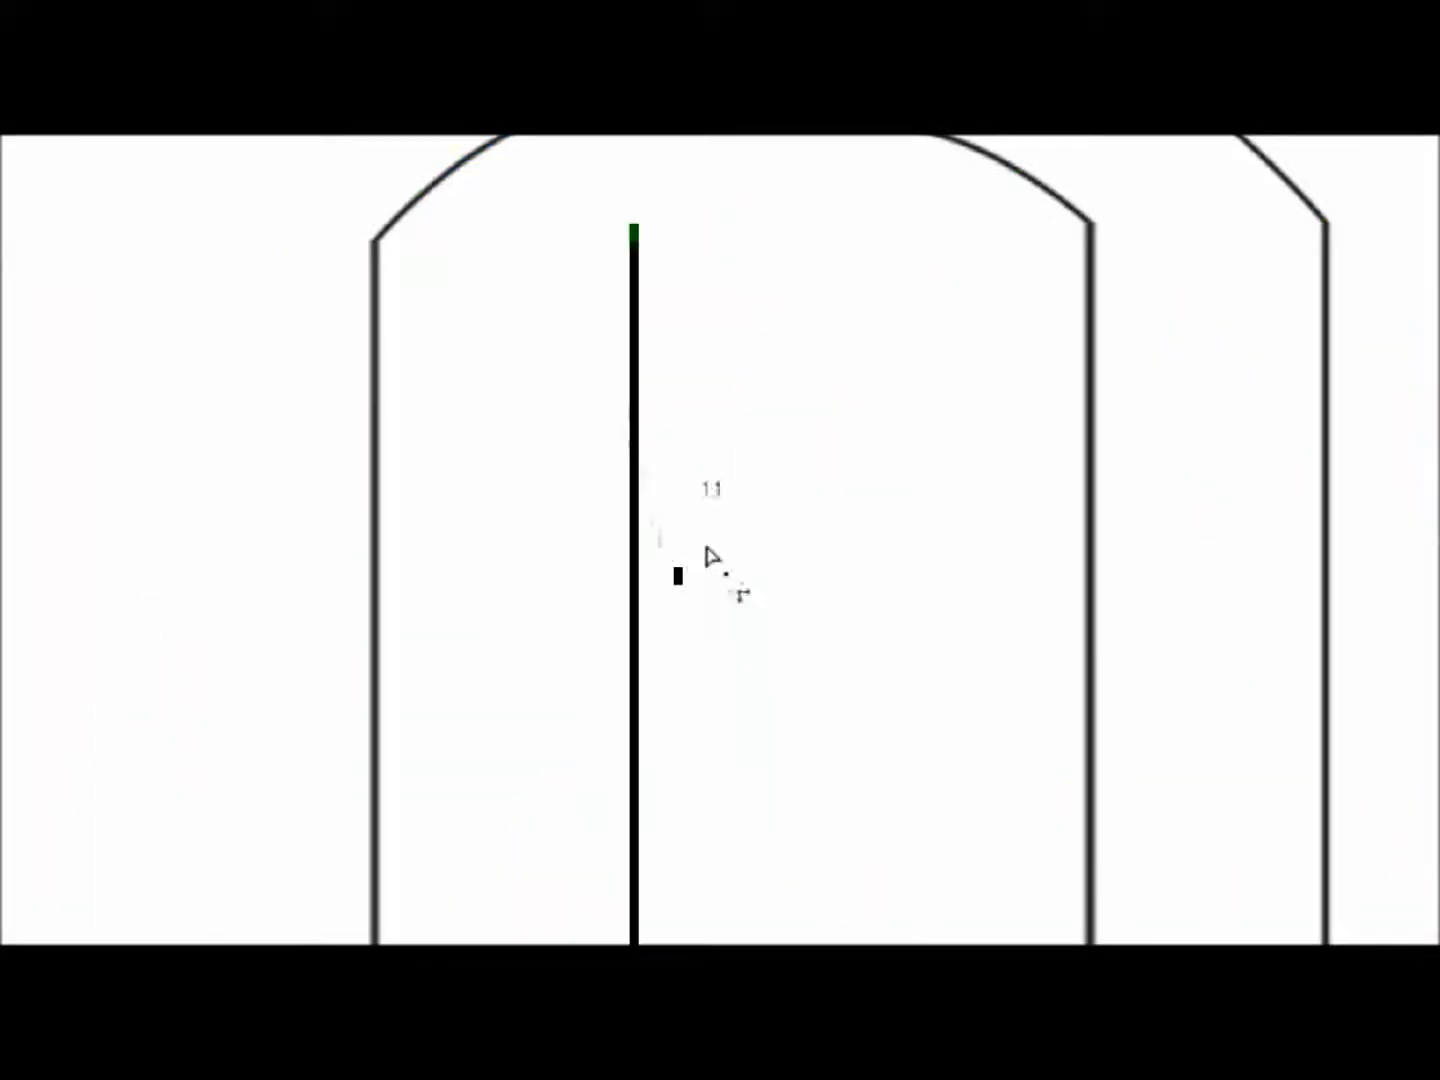
left_click_drag(706, 552, 1048, 610)
left_click_drag(643, 652, 918, 876)
left_click(579, 755)
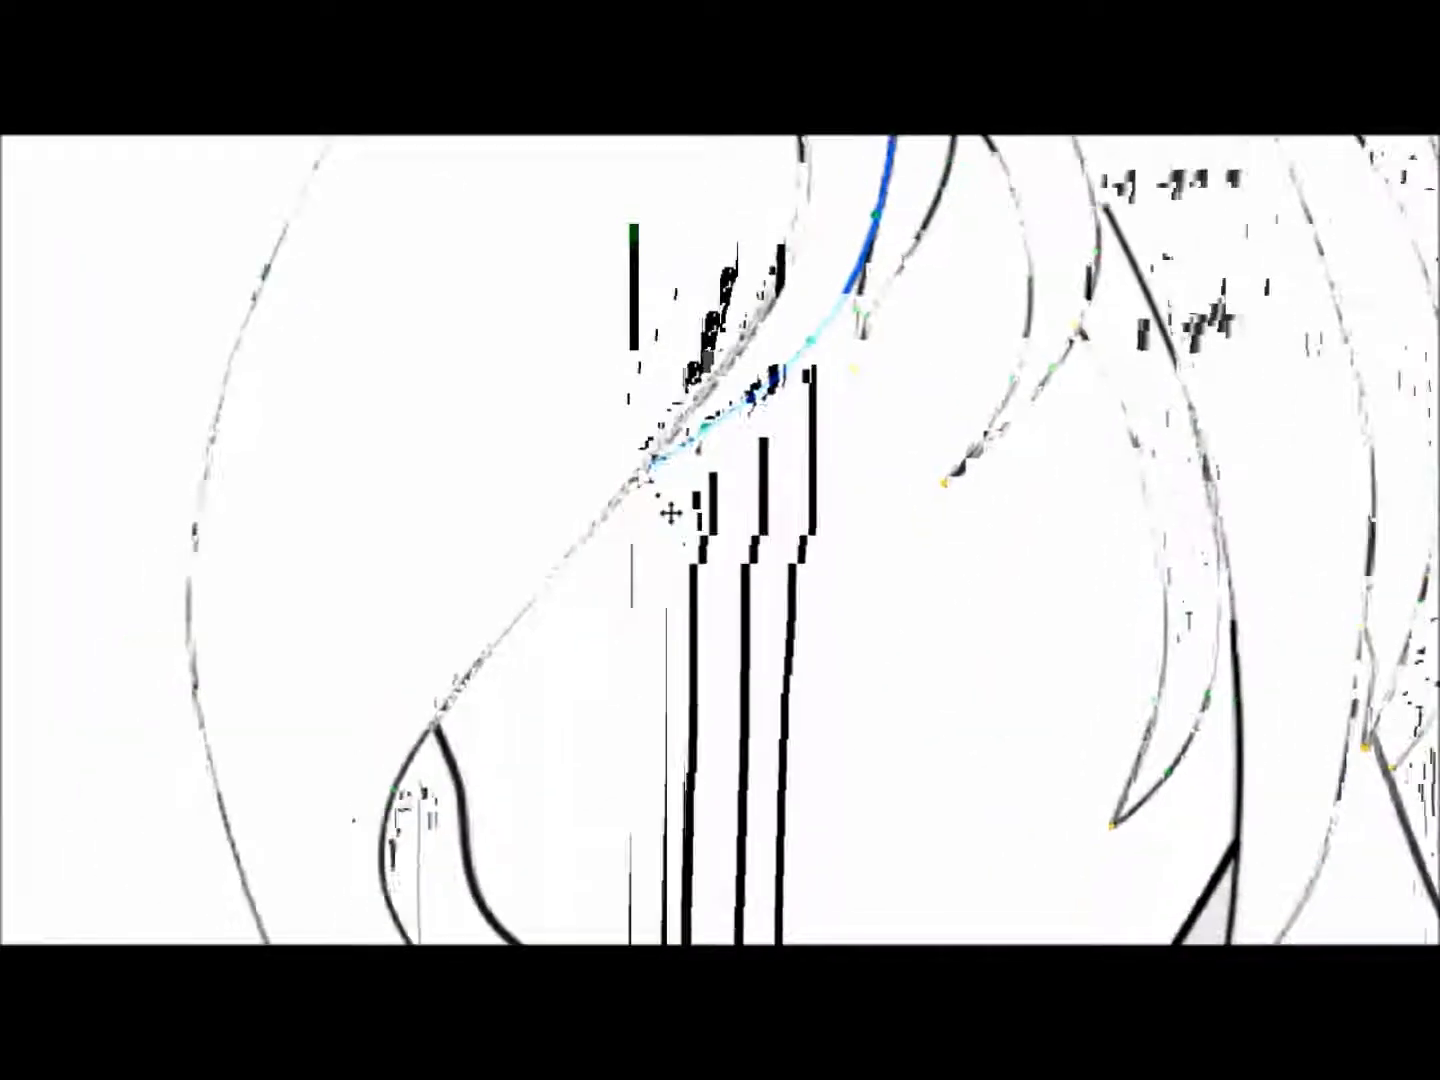
mouse_move(669, 508)
left_mouse_down()
mouse_move(773, 607)
mouse_move(836, 701)
left_mouse_up()
left_click(591, 607)
left_click_drag(591, 607, 870, 837)
left_click(566, 556)
left_click_drag(566, 556, 1040, 940)
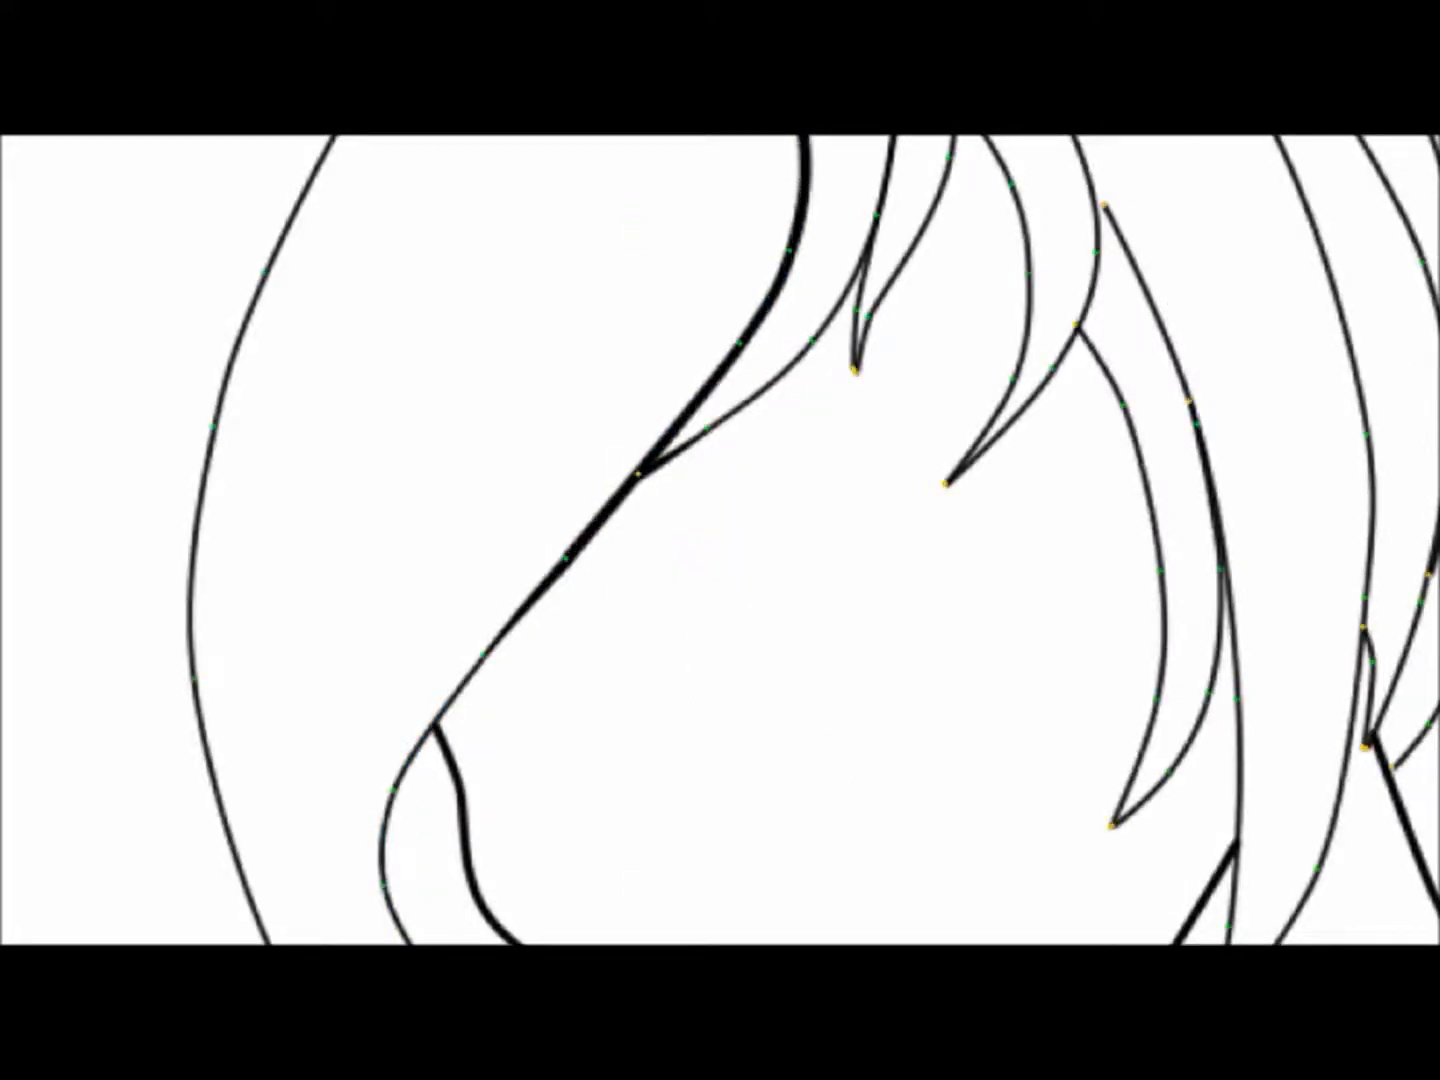
- Continue the pressure adjustments on the long front strand down to its lower curve, tapering both ends to fine tips
left_click_drag(487, 653, 413, 890)
left_click_drag(393, 795, 394, 781)
left_click_drag(398, 703, 588, 837)
left_click_drag(460, 733, 80, 957)
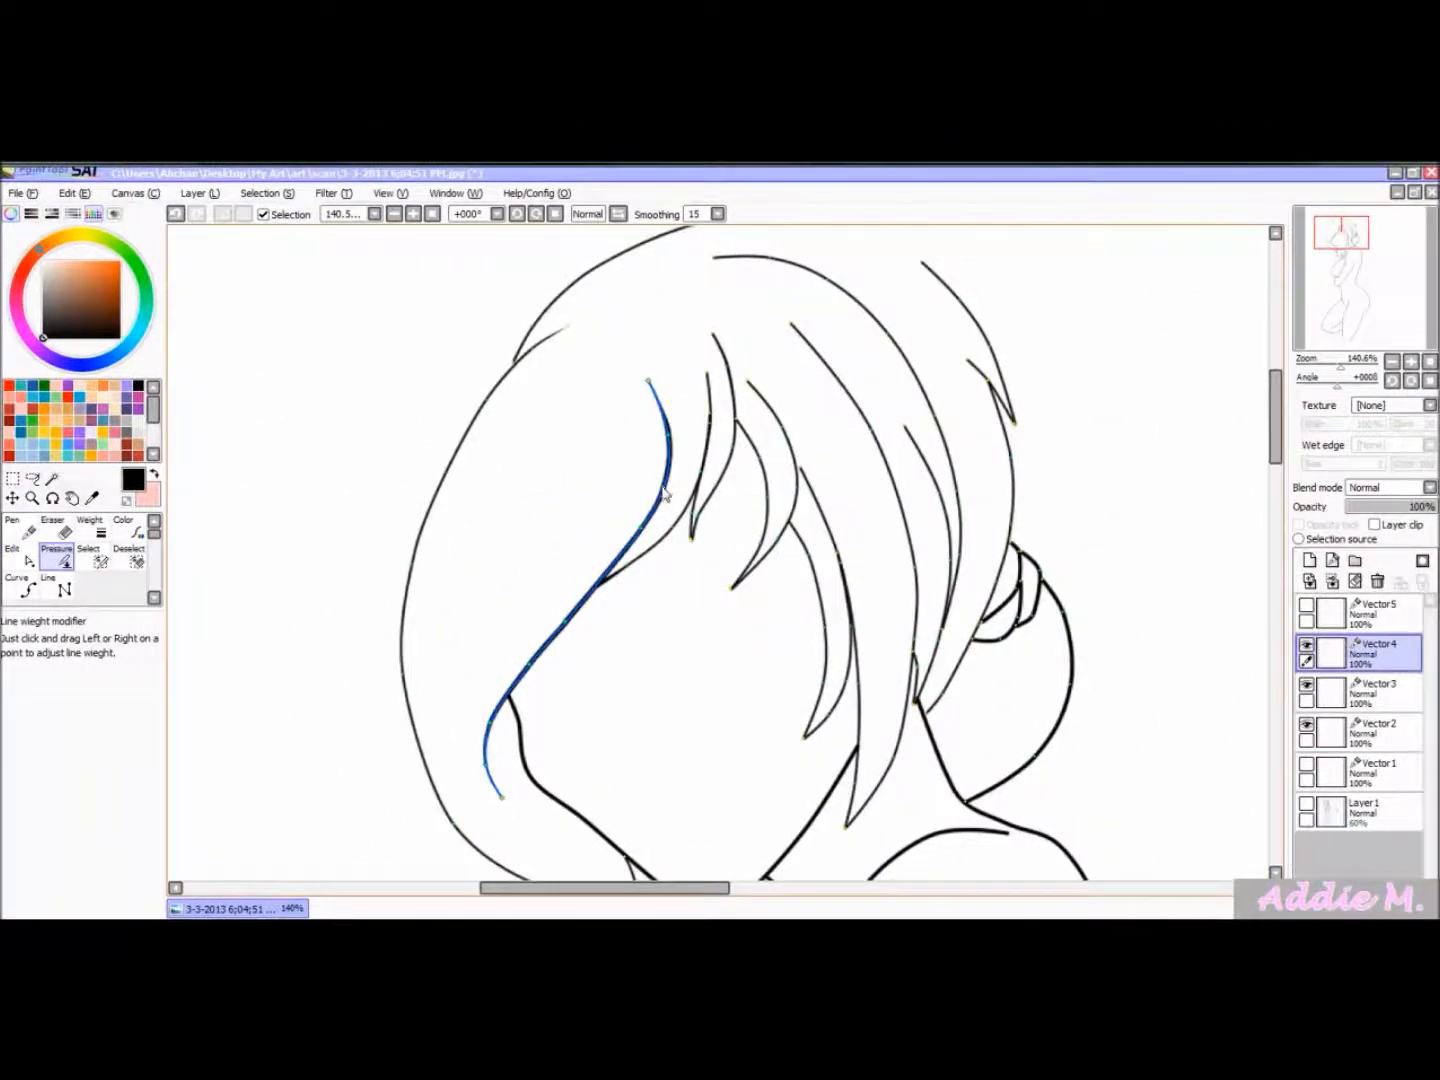
left_click_drag(643, 535, 598, 553)
left_click_drag(578, 627, 502, 676)
left_click_drag(566, 622, 580, 633)
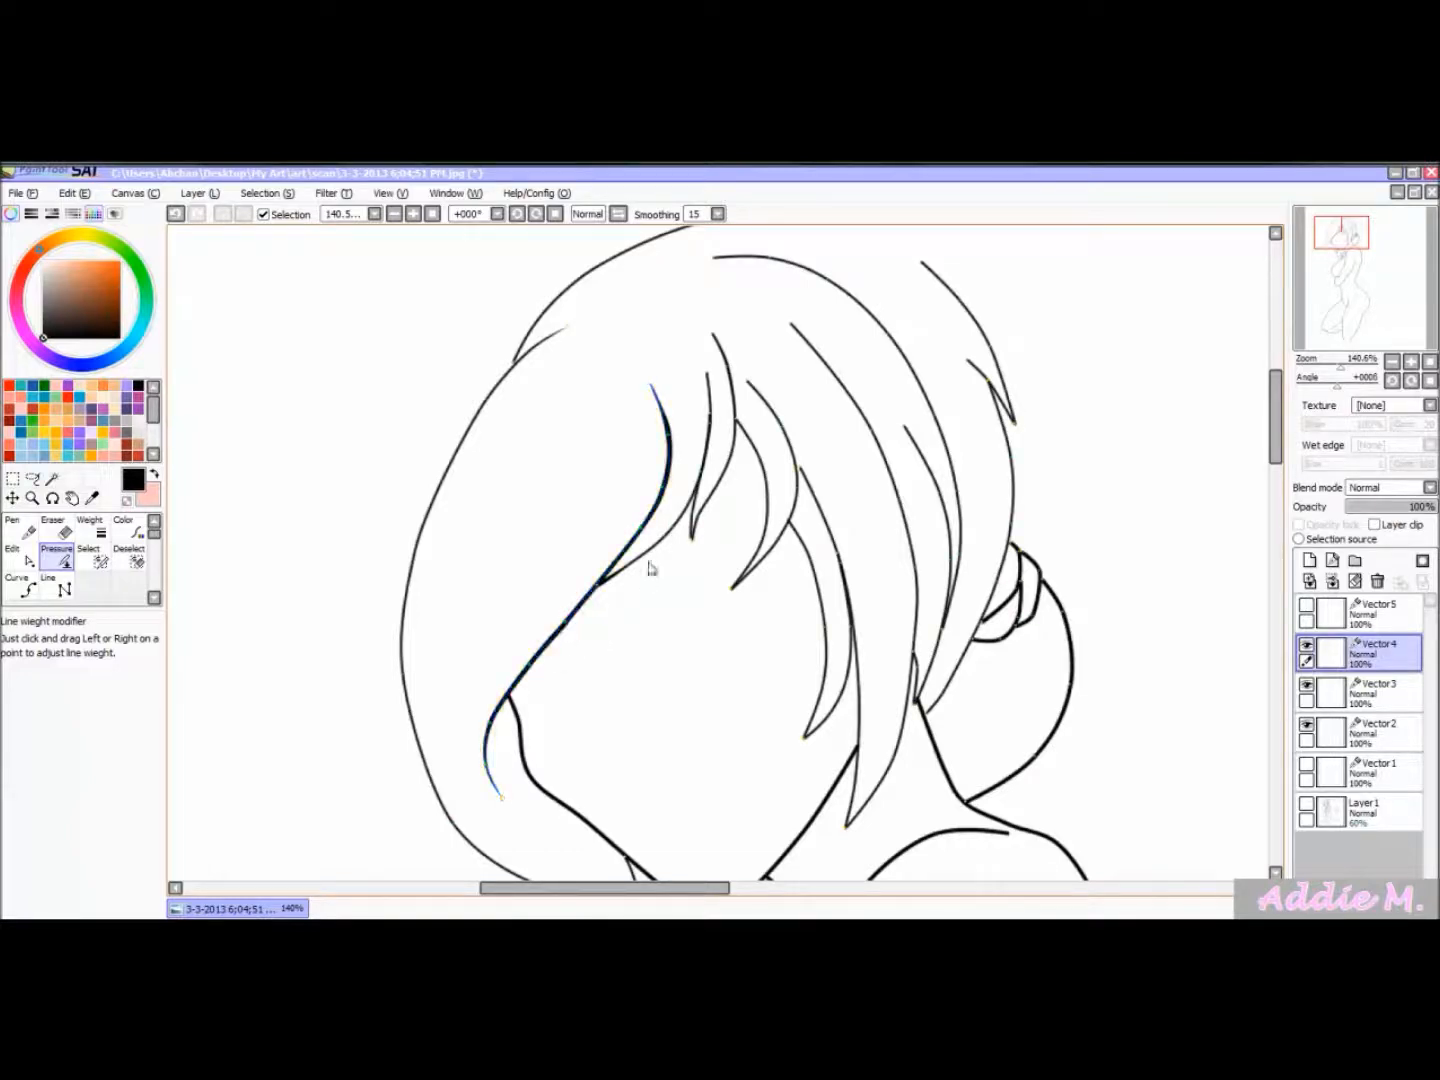
- Thicken the short bangs strand that branches off the long front strand with the Pressure tool
left_click_drag(602, 590, 500, 860)
left_click_drag(636, 582, 659, 596)
left_click_drag(704, 559, 716, 561)
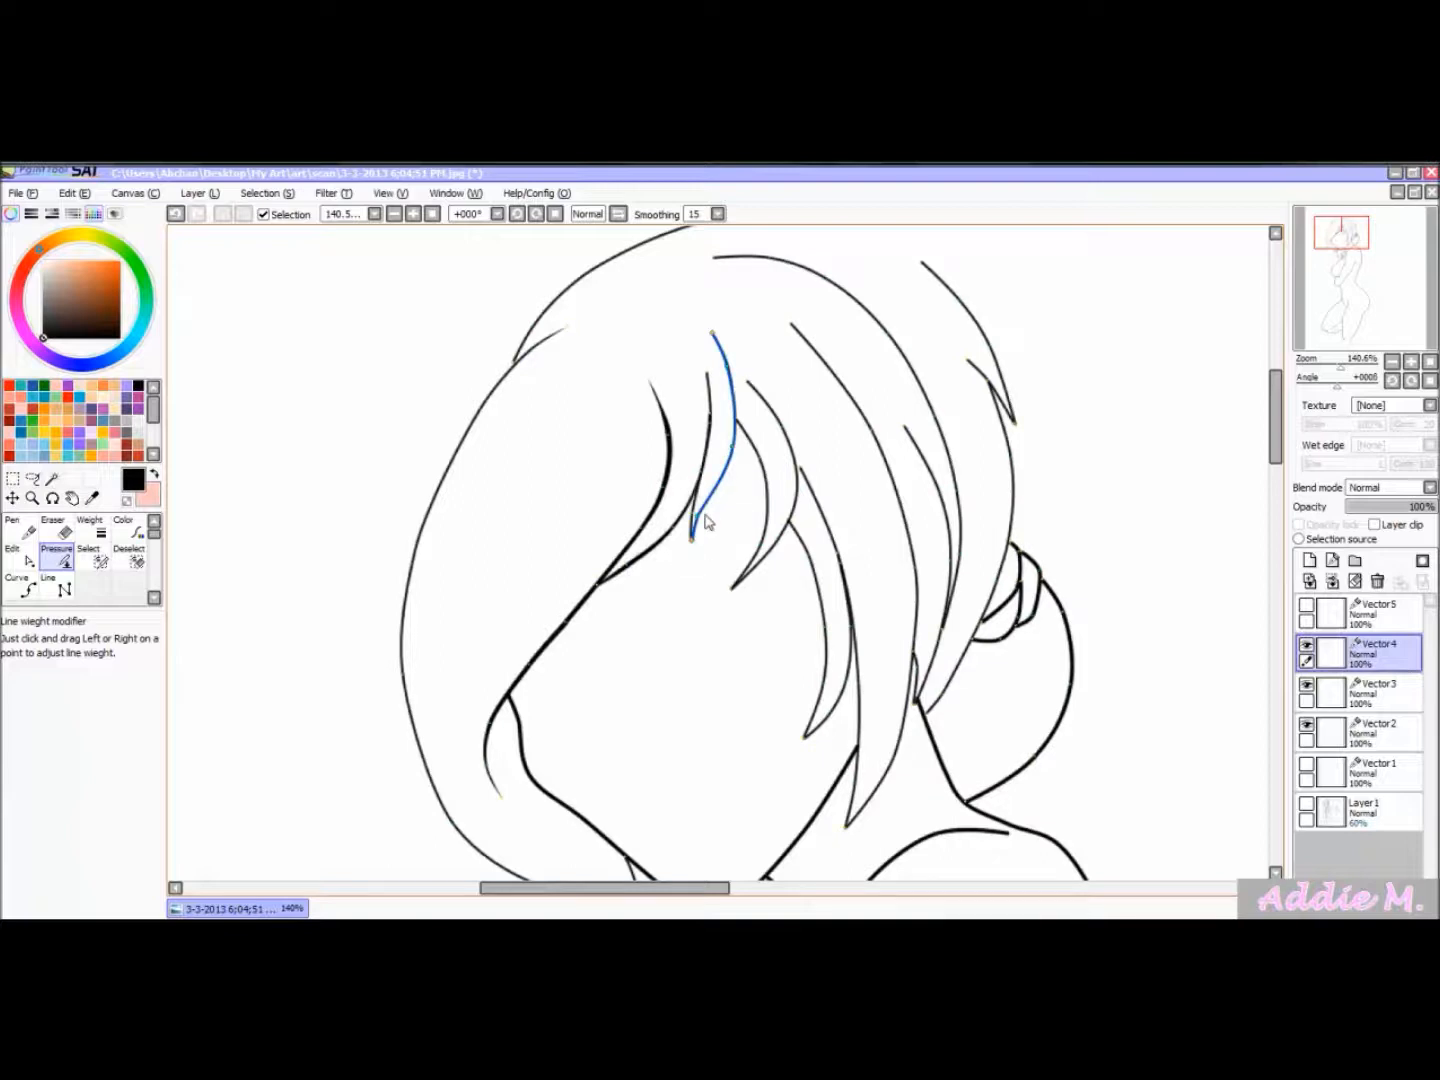
- Vary the pressure along the central bangs strands, thickening their curves and tapering their upper ends
left_click_drag(692, 540, 748, 537)
left_click_drag(692, 538, 653, 563)
mouse_move(698, 520)
left_mouse_down()
mouse_move(762, 553)
mouse_move(806, 606)
left_mouse_up()
left_click_drag(733, 445, 783, 463)
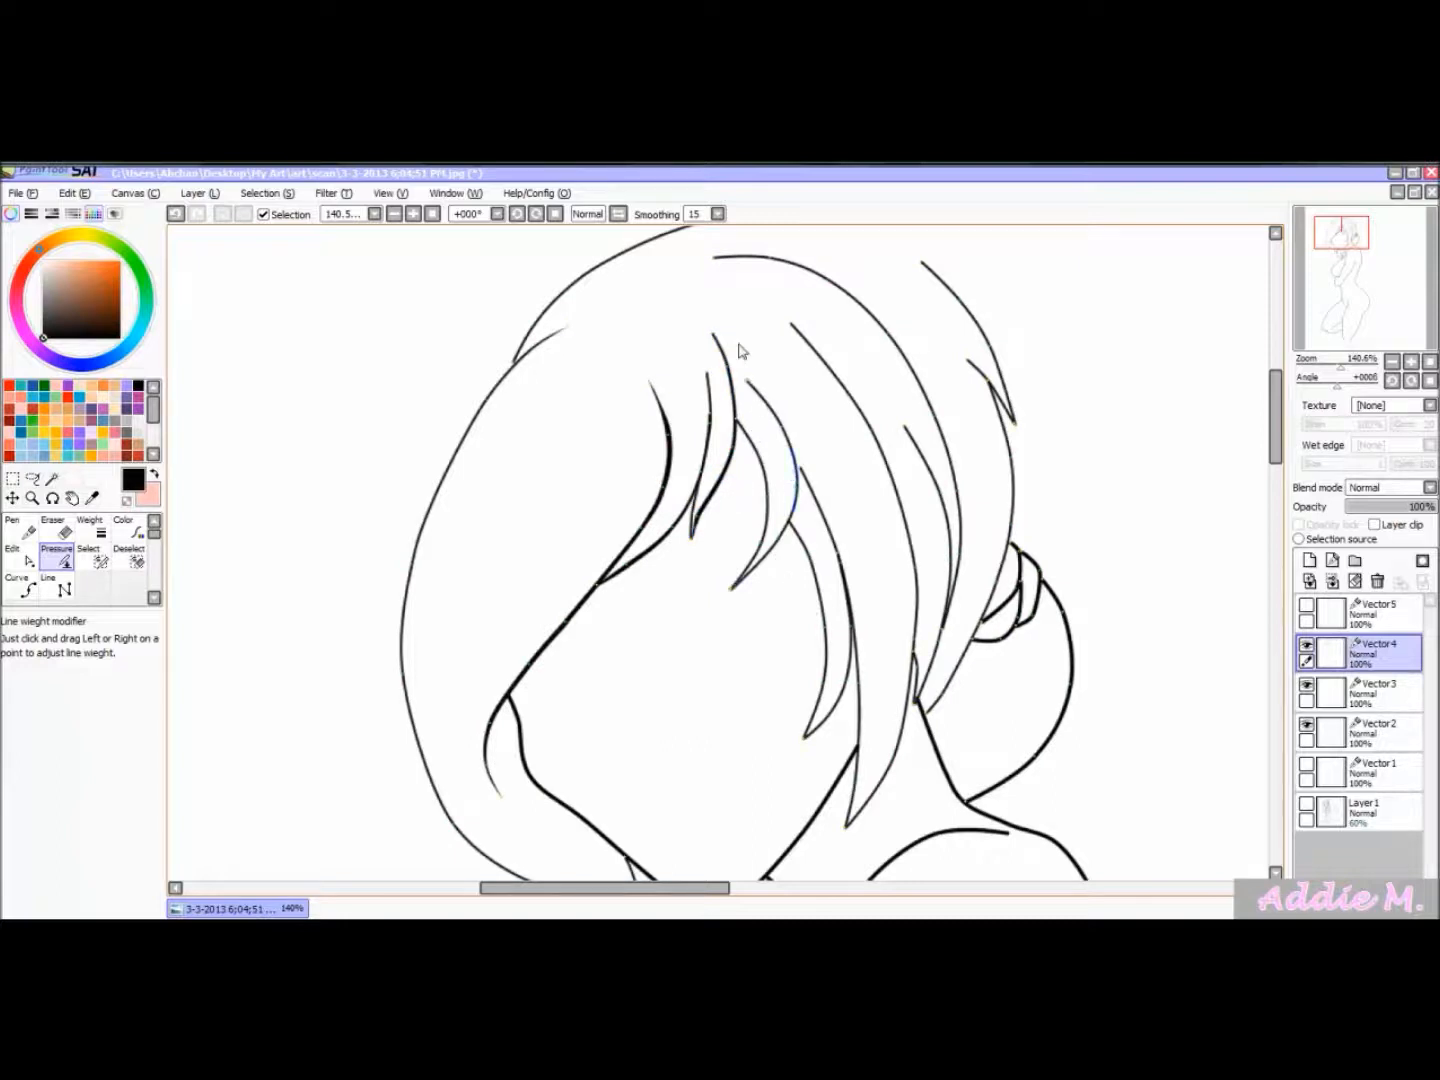
mouse_move(714, 334)
left_mouse_down()
mouse_move(660, 400)
mouse_move(518, 448)
left_mouse_up()
left_click_drag(708, 380, 478, 458)
- Thicken the curved bangs lock beside the central strands and taper its lower tip and upper end
mouse_move(774, 477)
left_mouse_down()
mouse_move(797, 476)
mouse_move(787, 482)
left_mouse_up()
mouse_move(733, 590)
left_mouse_down()
mouse_move(854, 698)
mouse_move(777, 647)
mouse_move(421, 617)
mouse_move(414, 604)
left_mouse_up()
left_click_drag(745, 602, 554, 567)
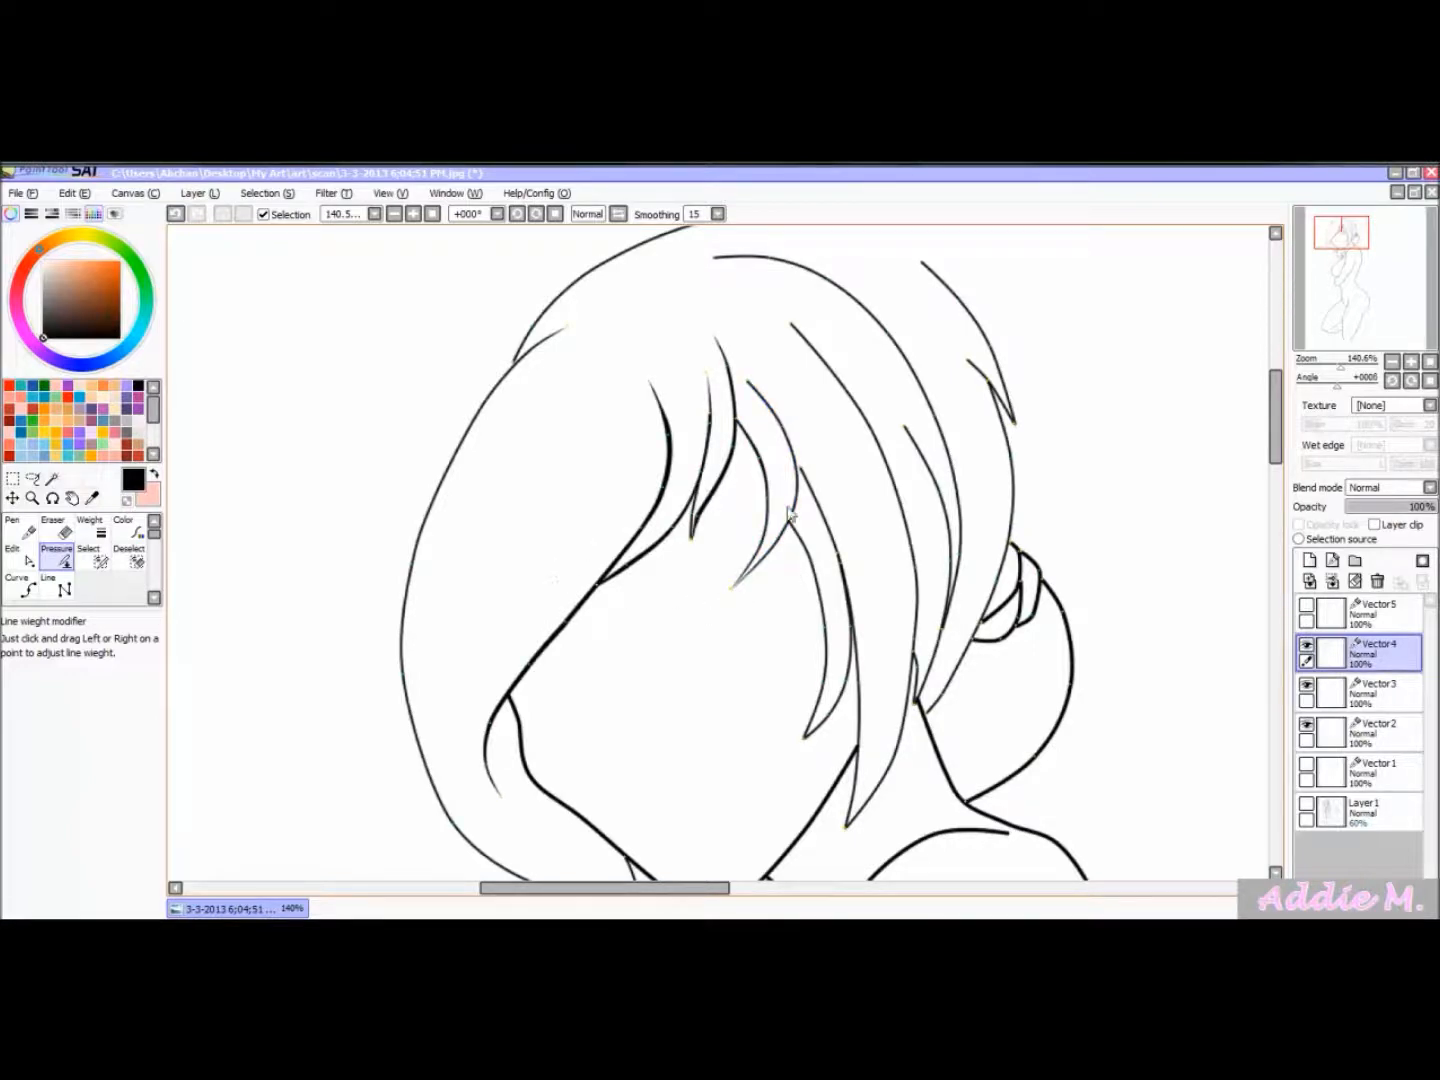
left_click_drag(785, 530, 874, 591)
left_click_drag(807, 498, 870, 503)
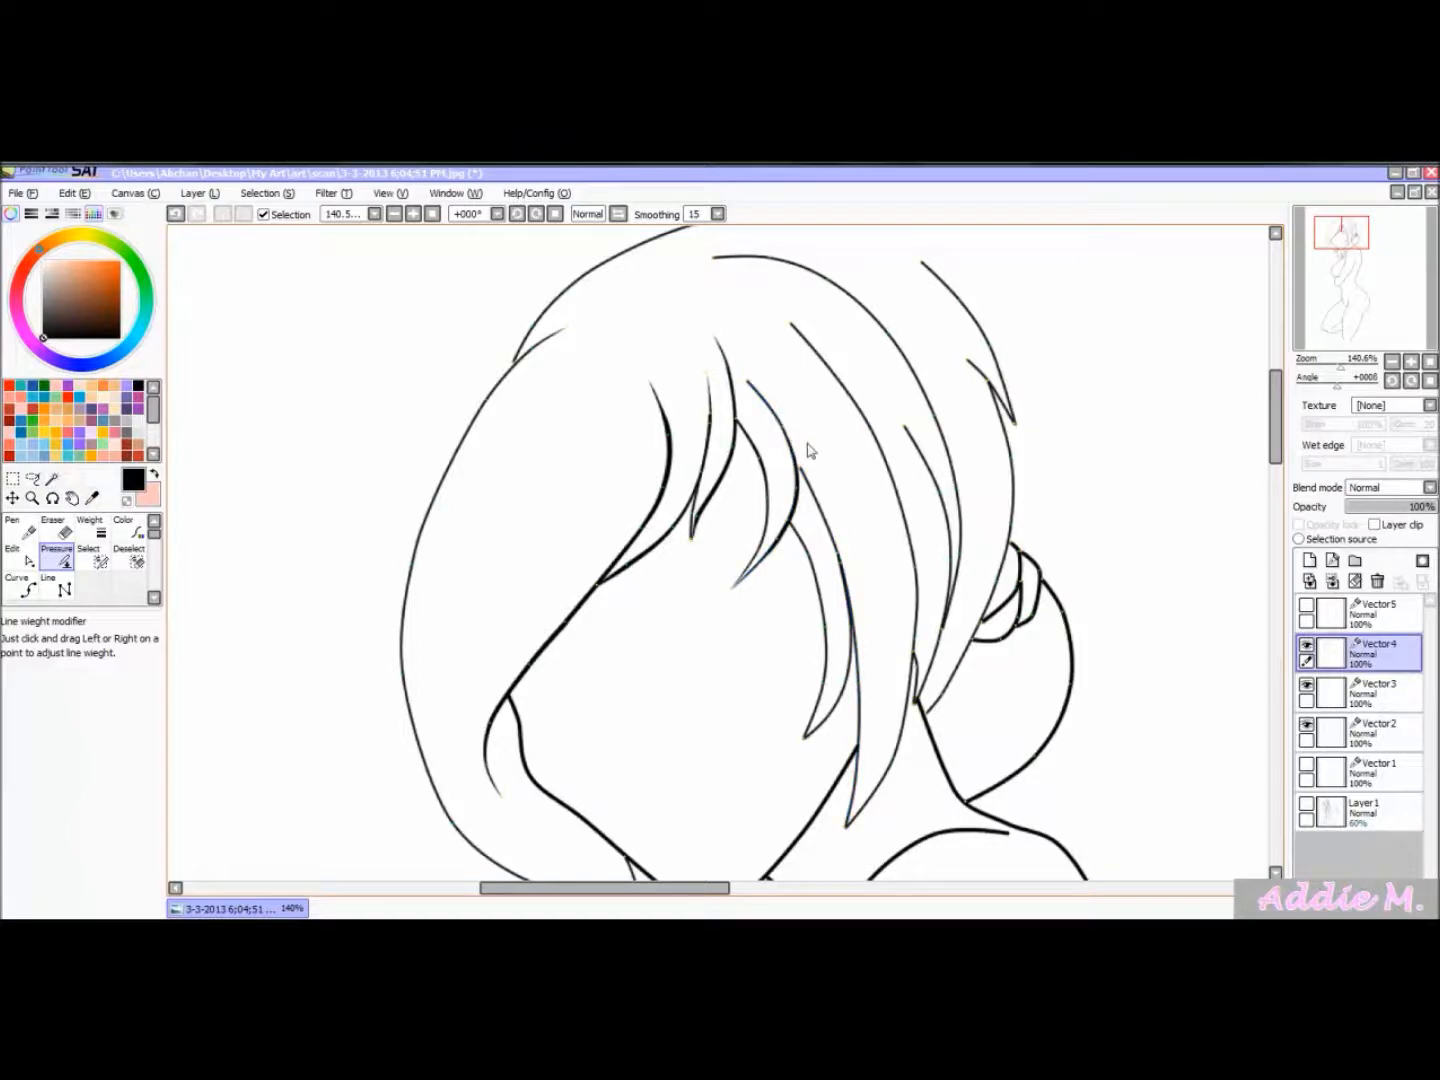
left_click_drag(790, 440, 845, 430)
left_click_drag(747, 397, 523, 514)
- Thicken the hair's outer outline on the curled side, from the crown down toward the curl, with the Pressure tool
mouse_move(492, 411)
left_mouse_down()
mouse_move(418, 427)
mouse_move(611, 588)
mouse_move(627, 582)
left_mouse_up()
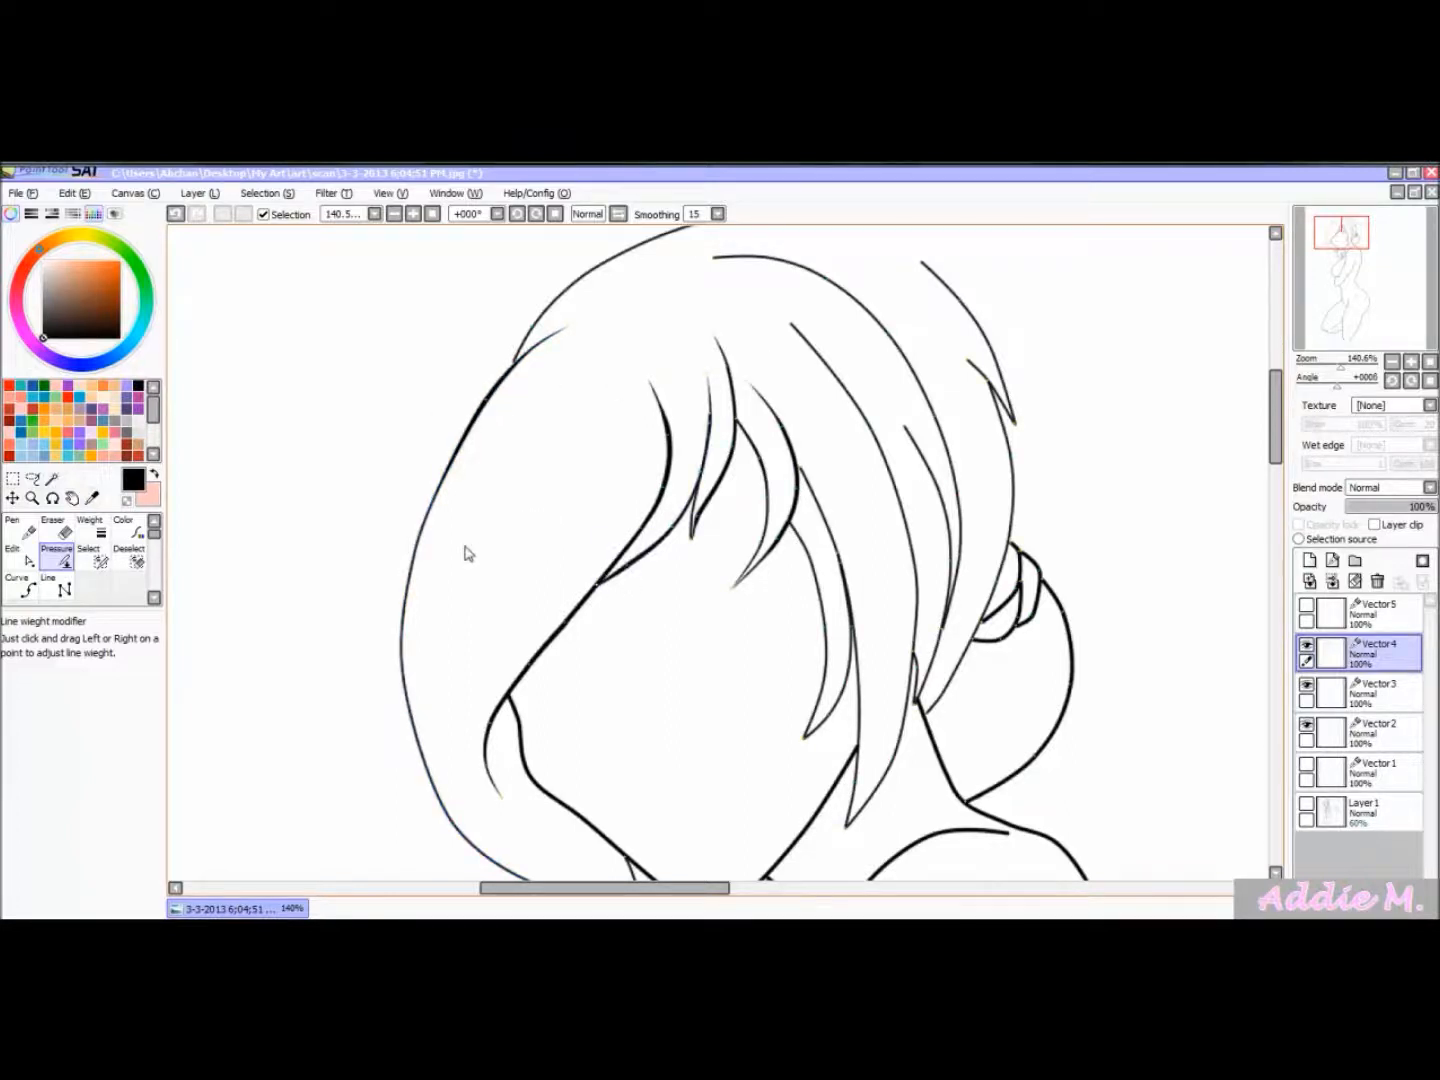
left_click_drag(411, 572, 623, 661)
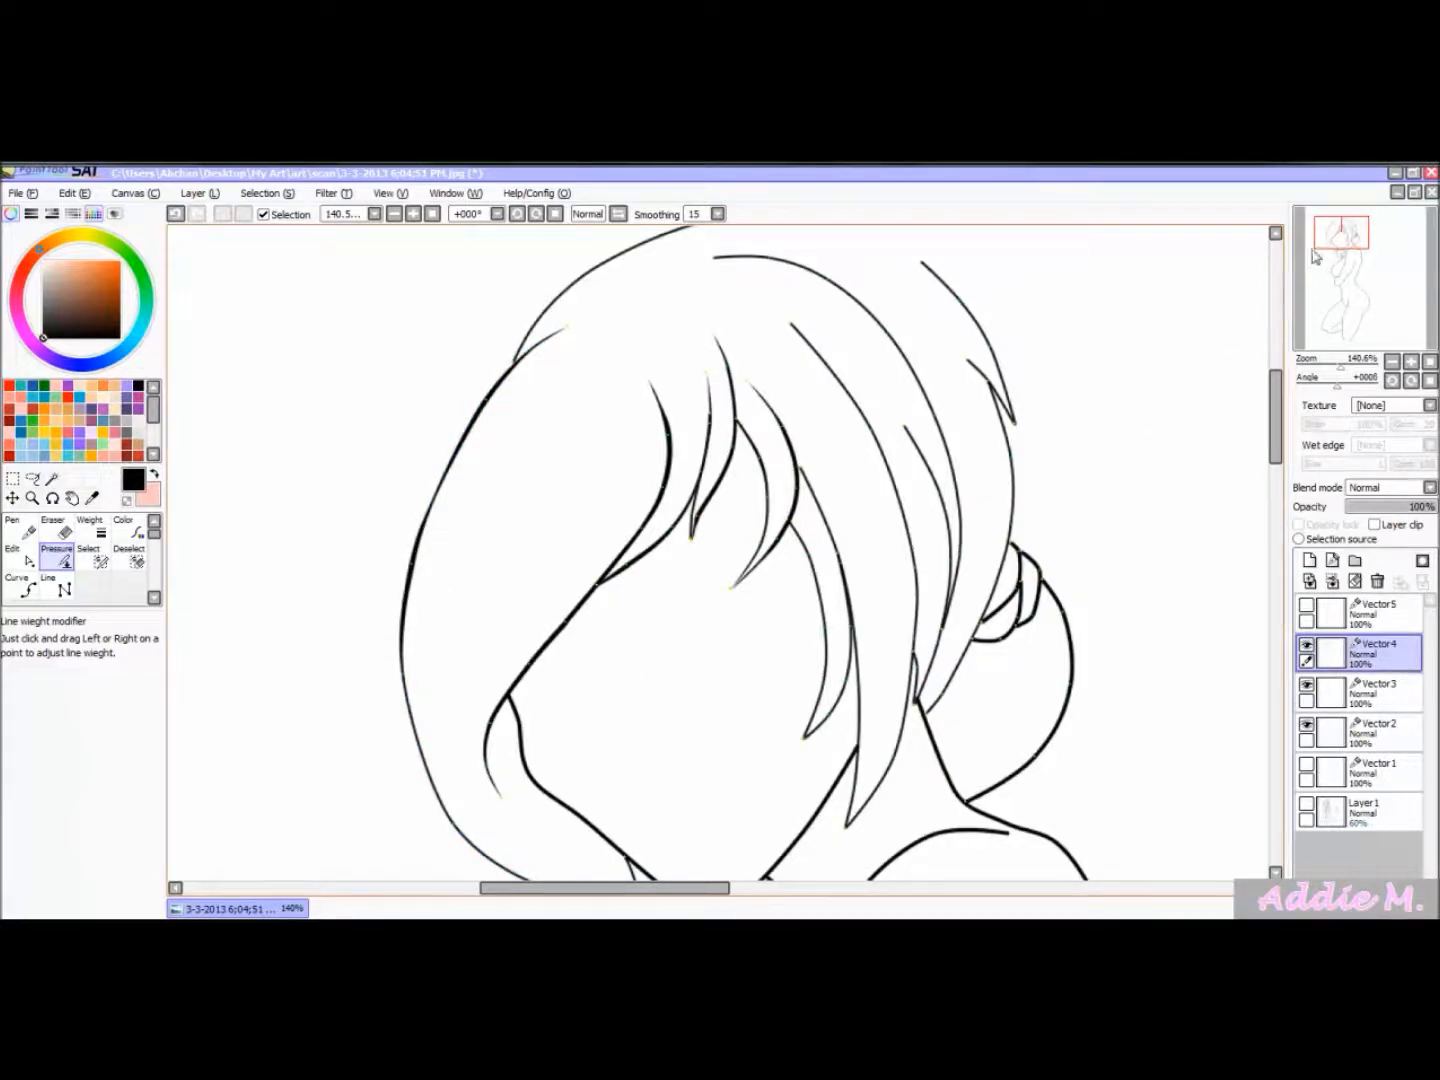
left_click_drag(1323, 245, 1320, 254)
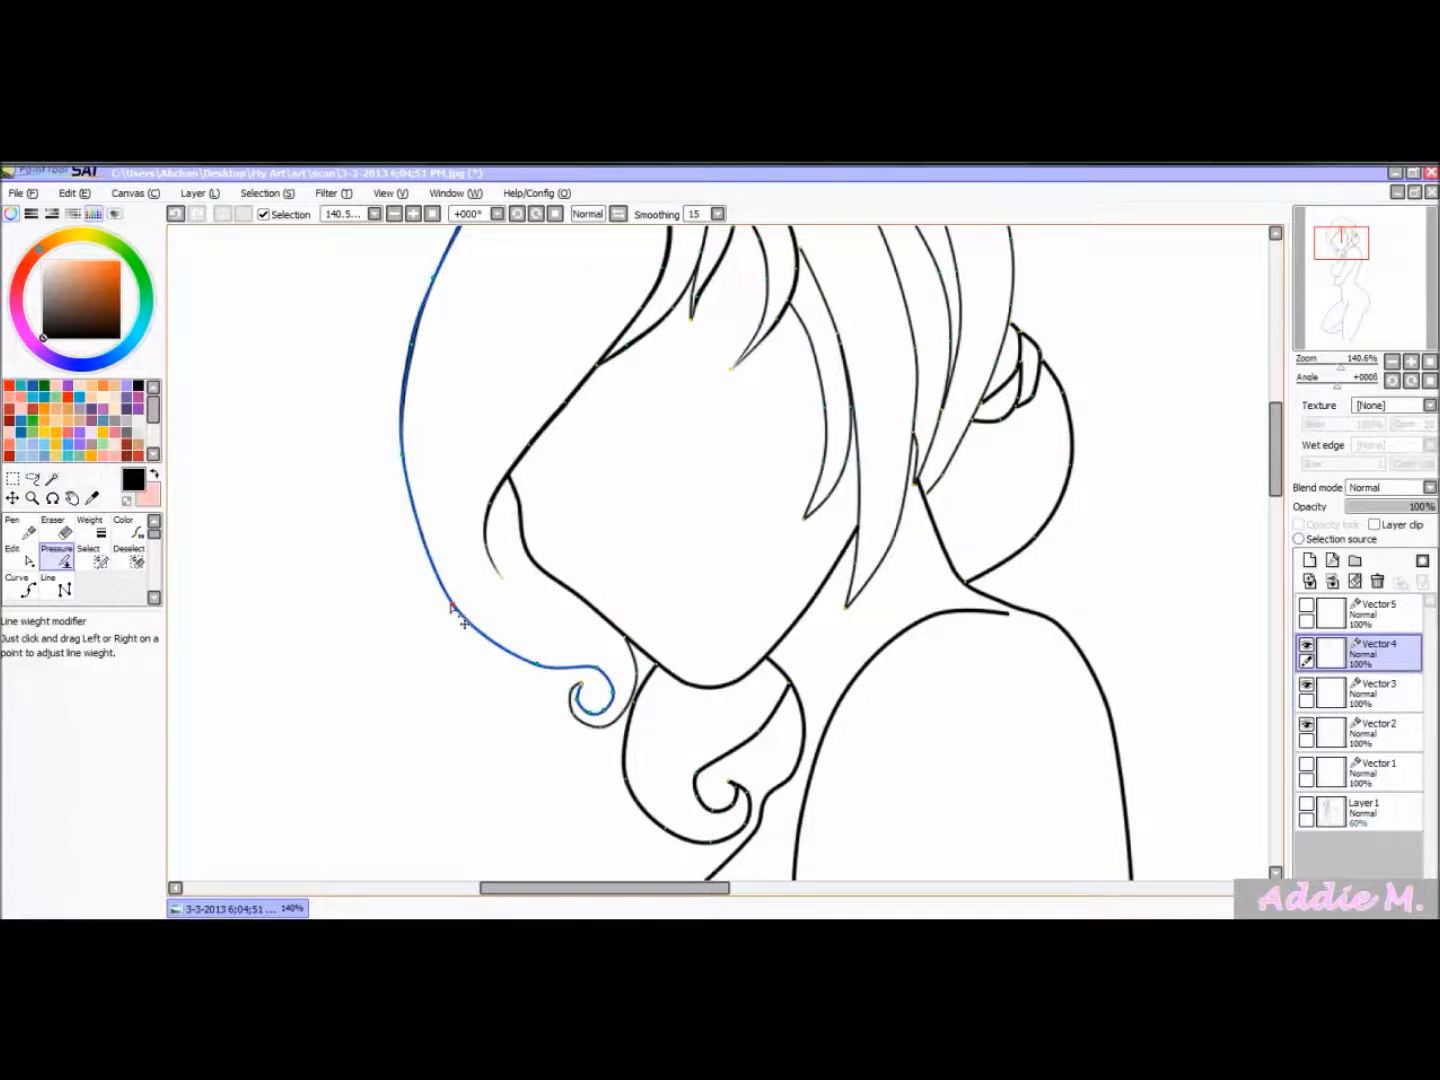
mouse_move(466, 625)
left_mouse_down()
mouse_move(549, 600)
mouse_move(638, 521)
mouse_move(643, 543)
left_mouse_up()
left_click_drag(626, 712, 678, 710)
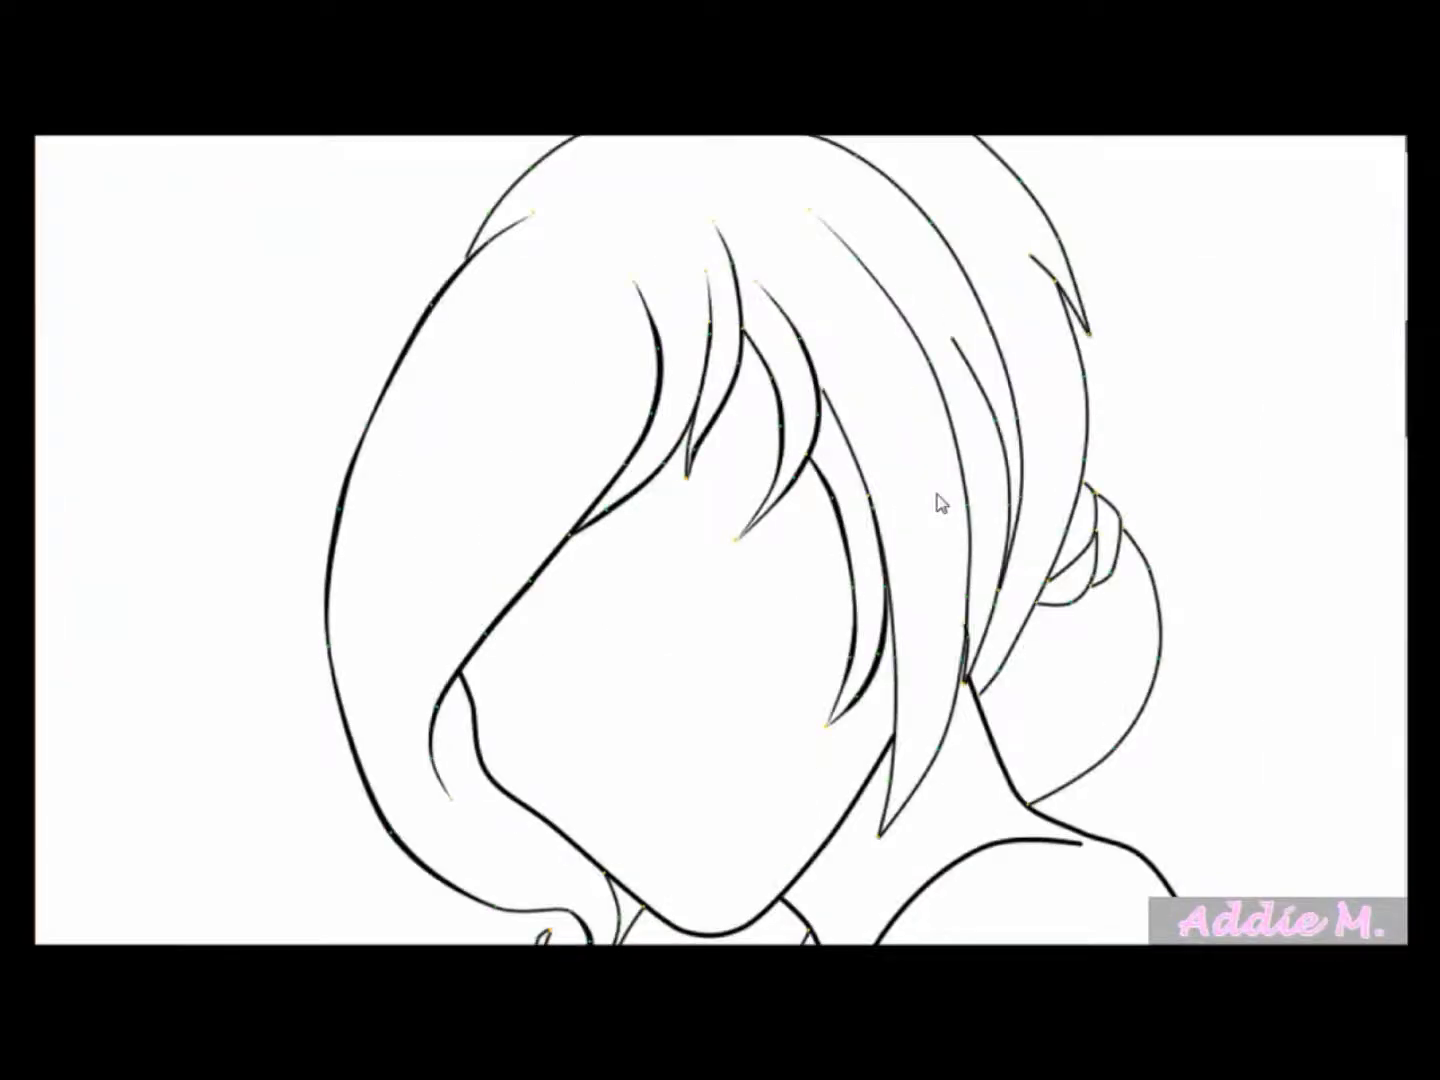
- Adjust the pressure along the long side strands between the bangs and back hair, thickening the curves and tapering the pointed tip
left_click_drag(916, 235, 955, 251)
left_click_drag(1022, 572, 1283, 629)
left_click_drag(938, 748, 1157, 839)
left_click_drag(878, 836, 800, 838)
left_click_drag(893, 657, 980, 614)
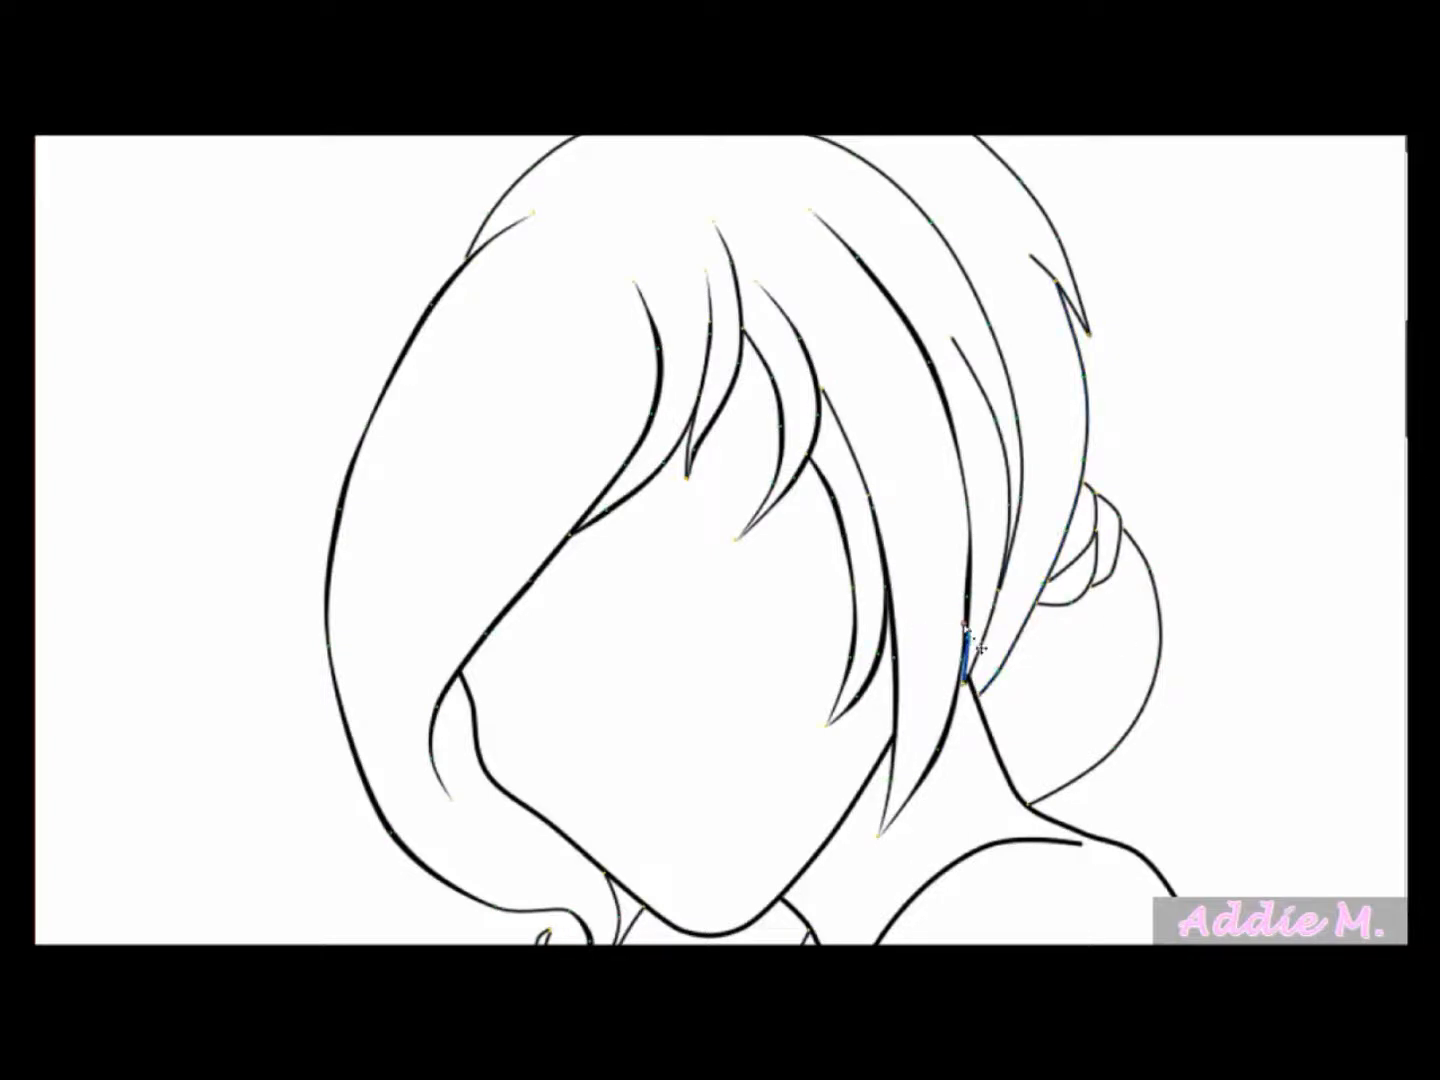
- Thicken the back hair strands near the bun and the crown lines, tapering their ends with the Pressure tool
left_click_drag(995, 420, 1076, 518)
mouse_move(1000, 678)
left_mouse_down()
mouse_move(1192, 591)
mouse_move(1195, 462)
left_mouse_up()
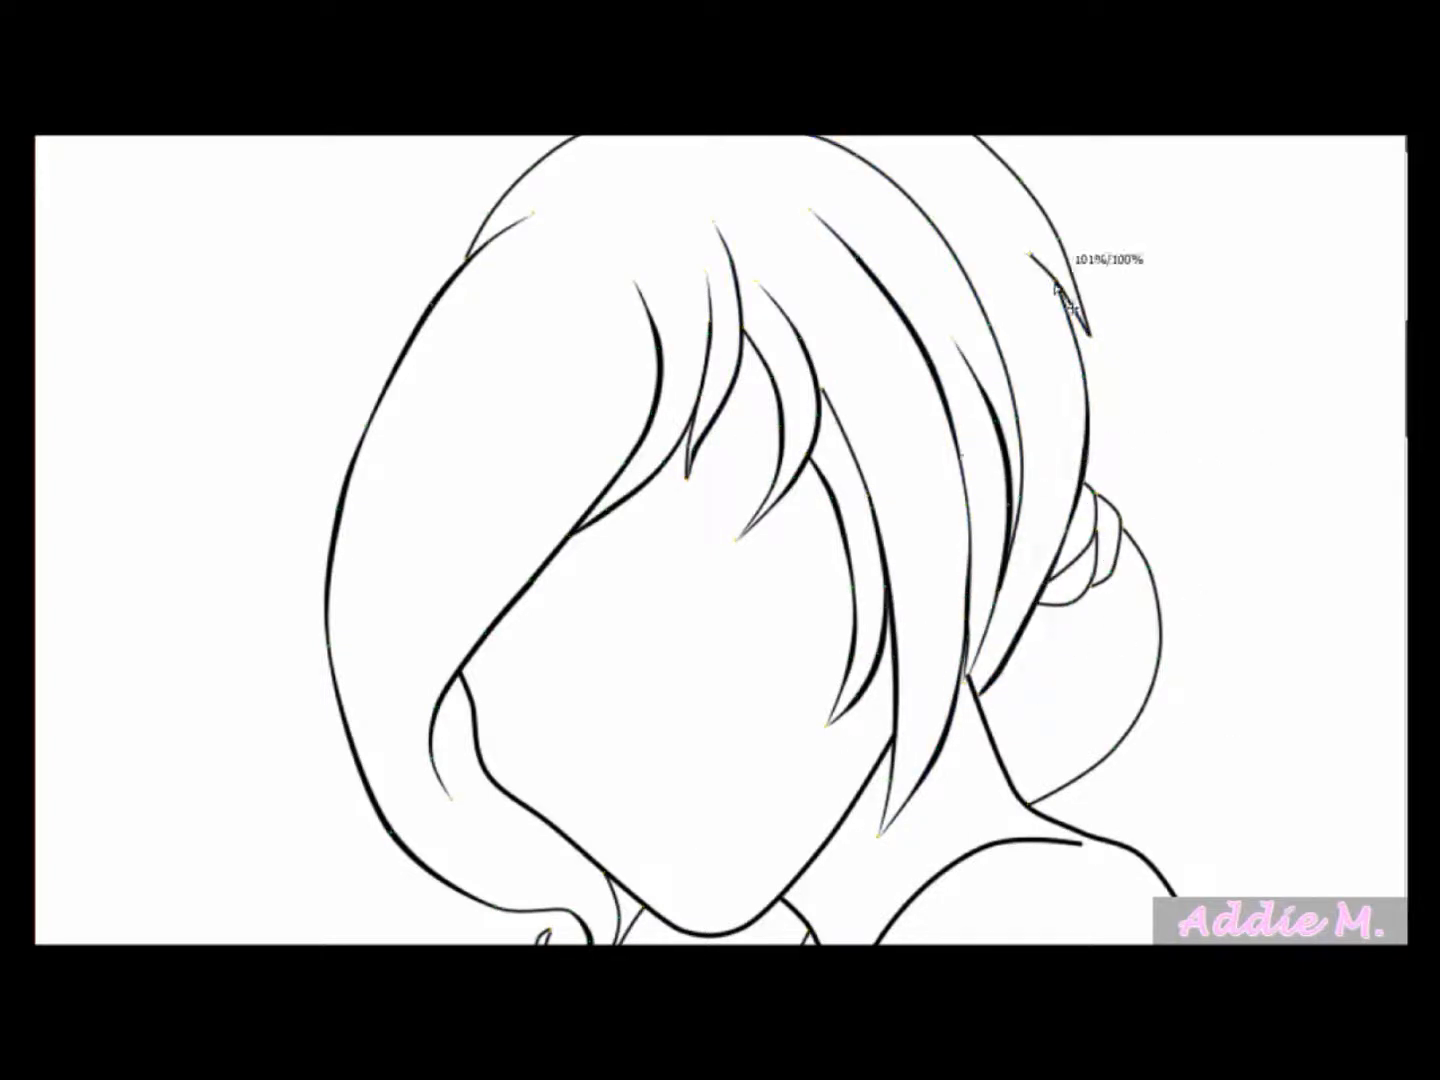
scroll(720, 300, "up", 3)
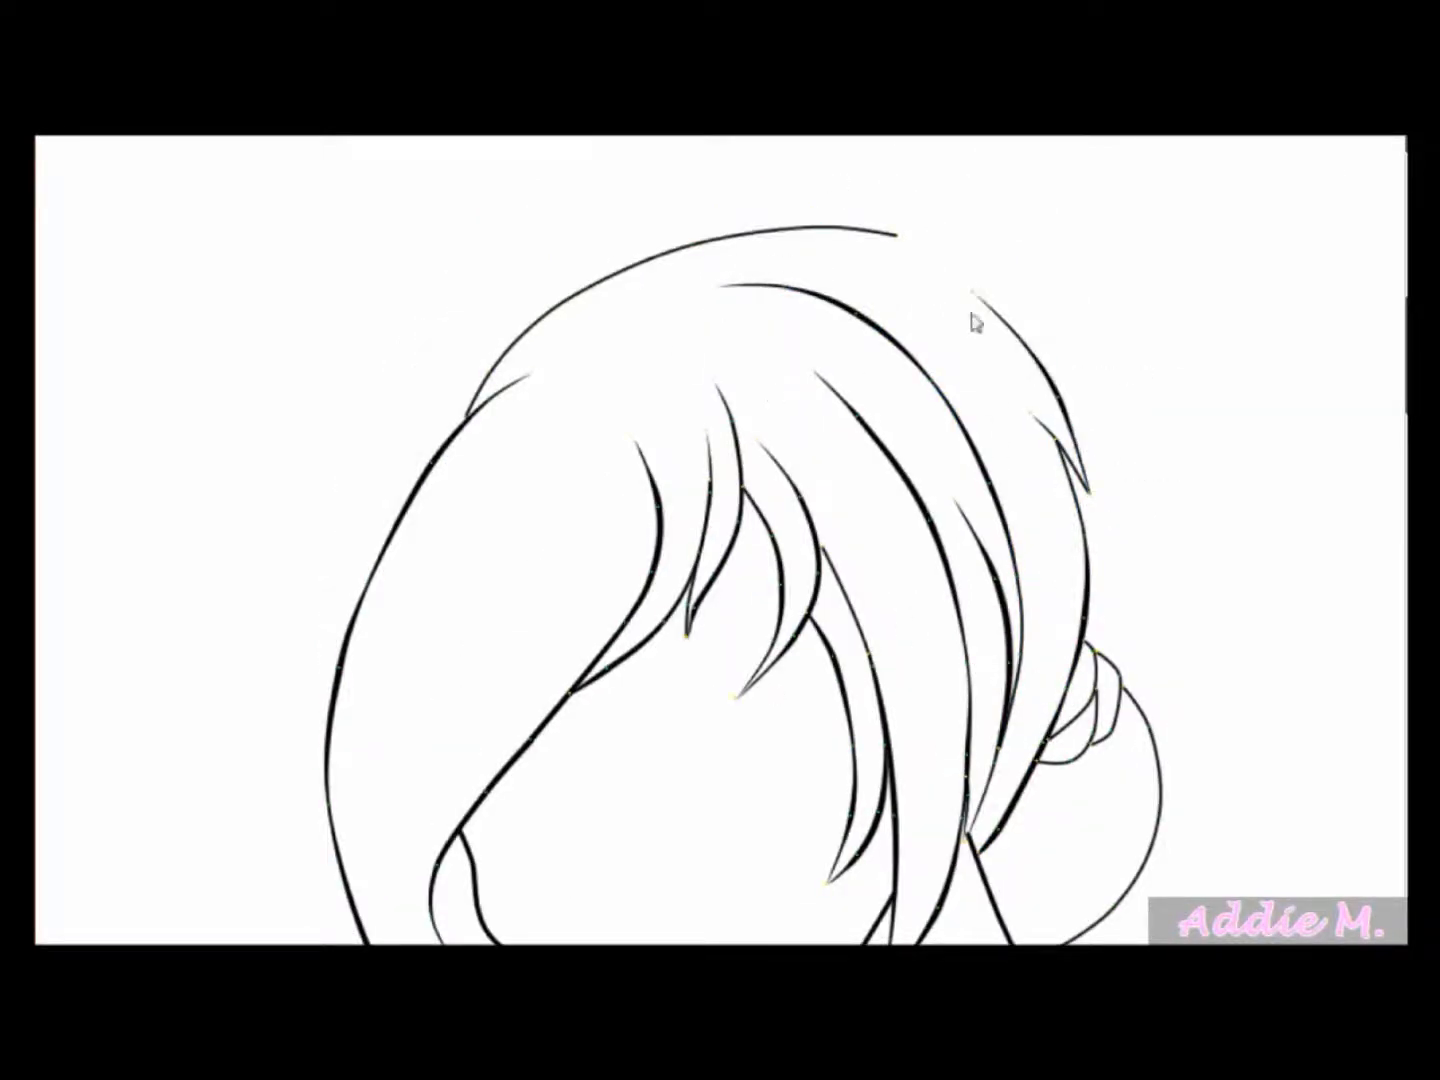
scroll(830, 670, "down", 8)
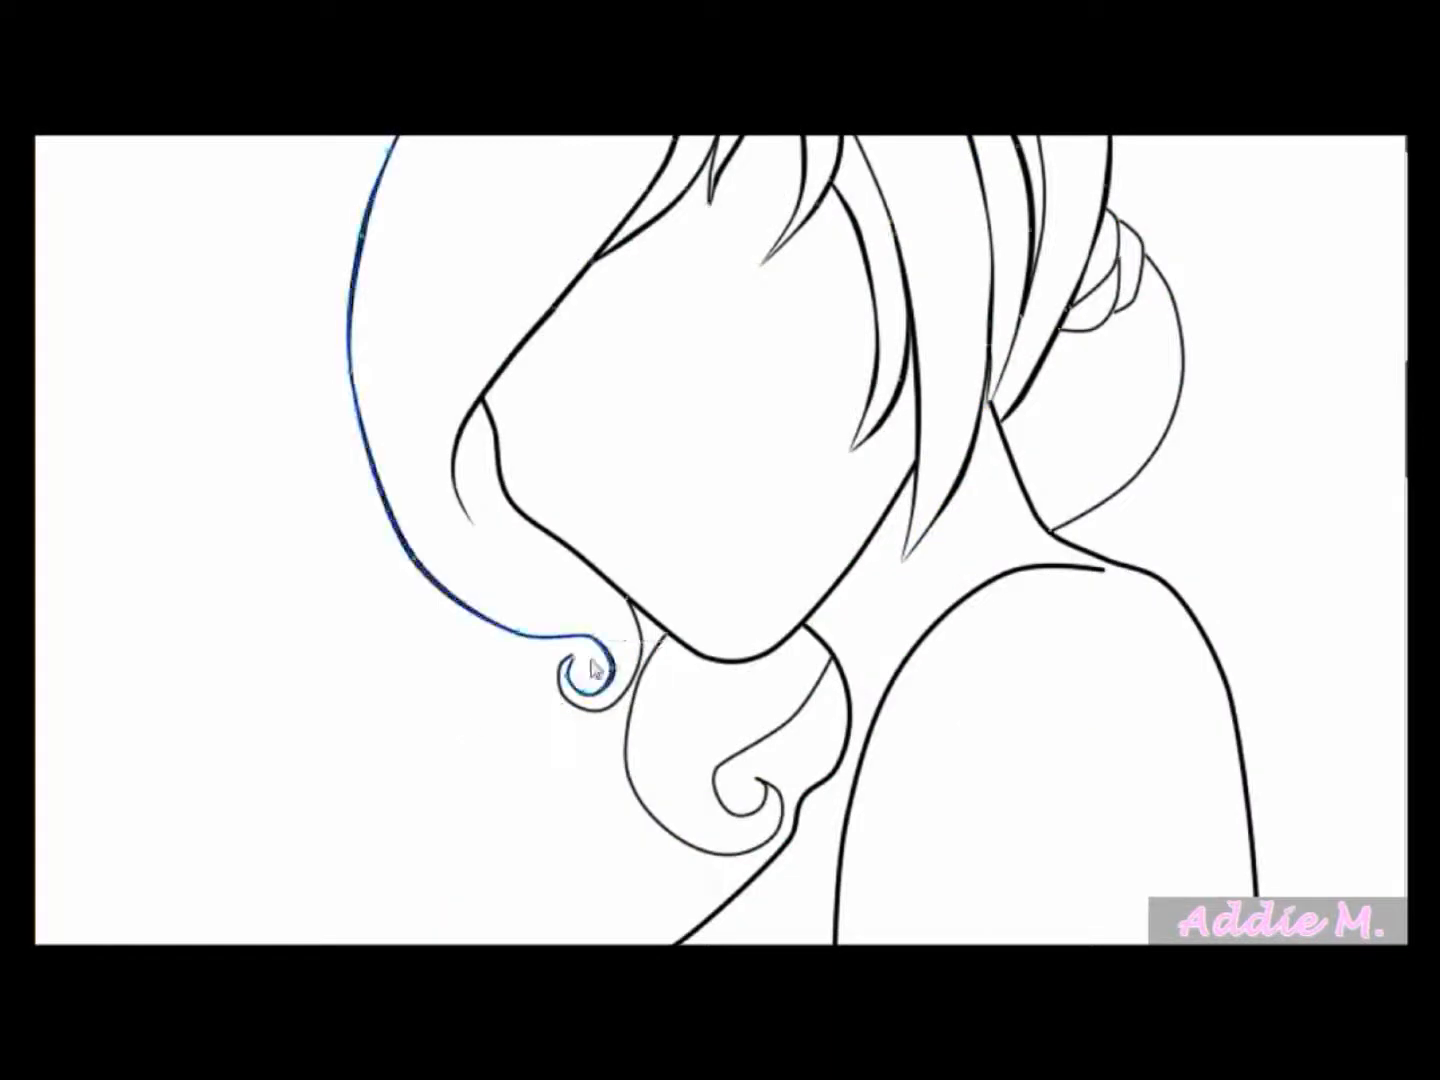